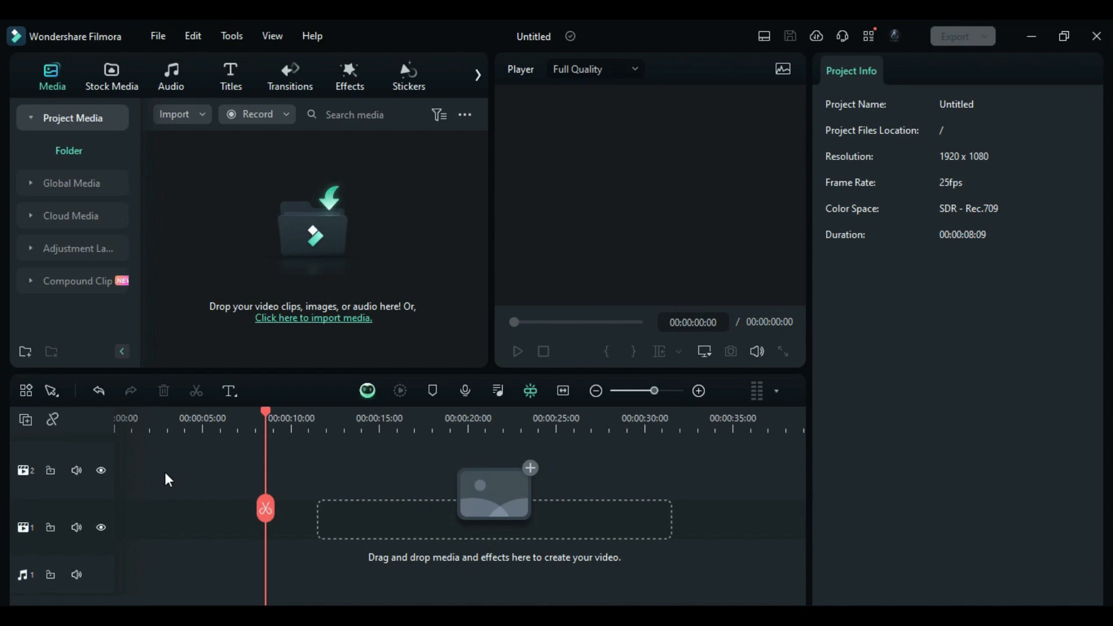
Place the Cozy Christmas Santa scooter sticker at the start of video track 2 and extend its clip to 6 seconds
left_click(396, 93)
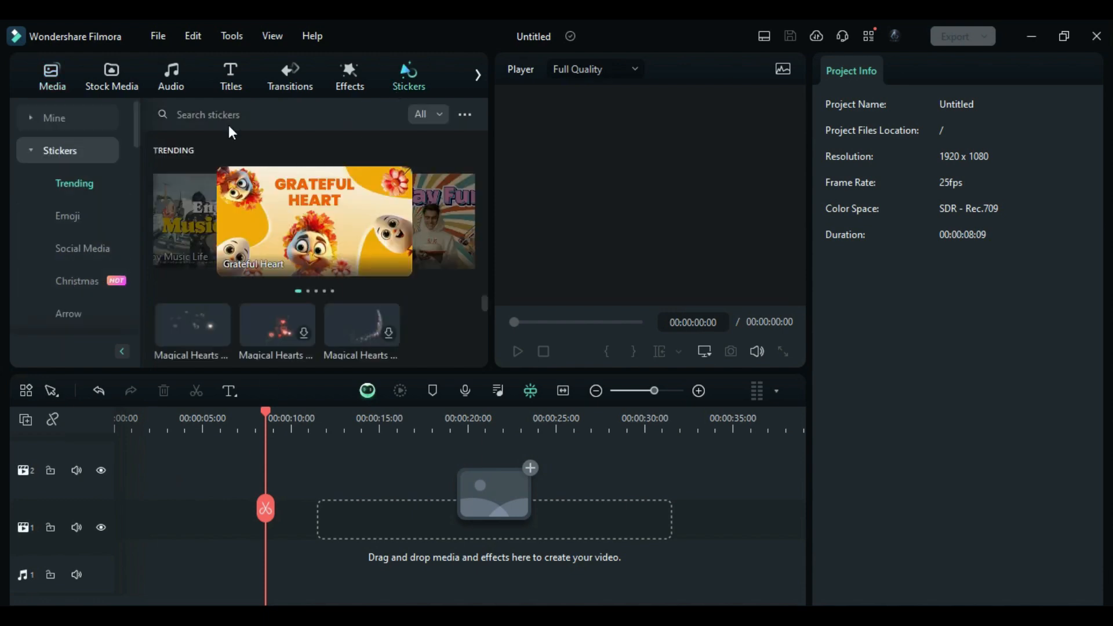
left_click(84, 283)
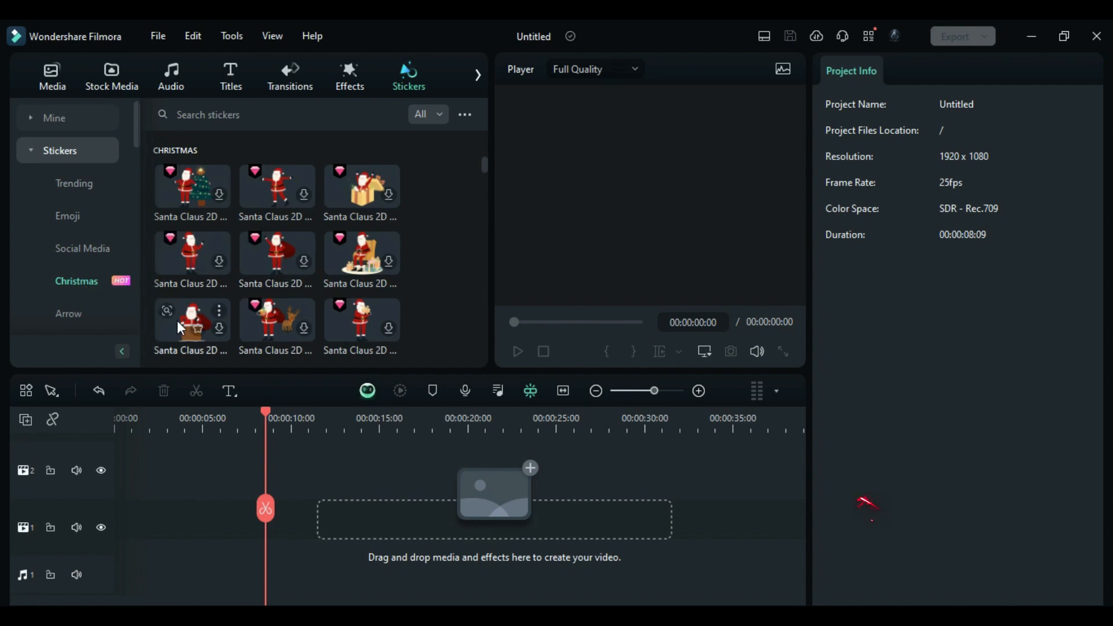
scroll(176, 322, "down", 2)
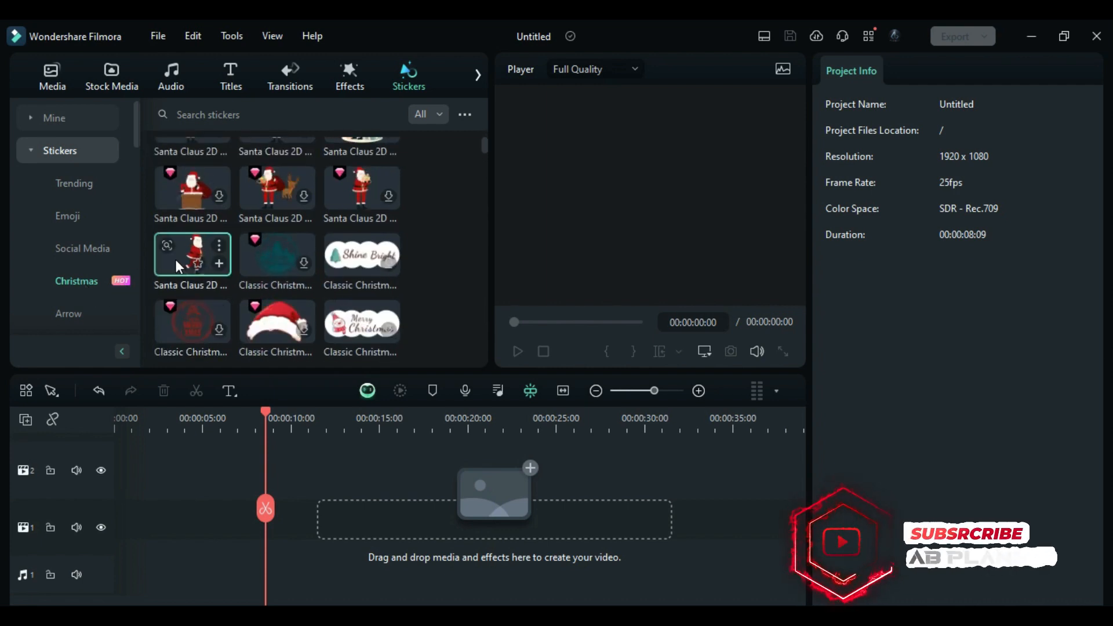
scroll(484, 158, "down", 3)
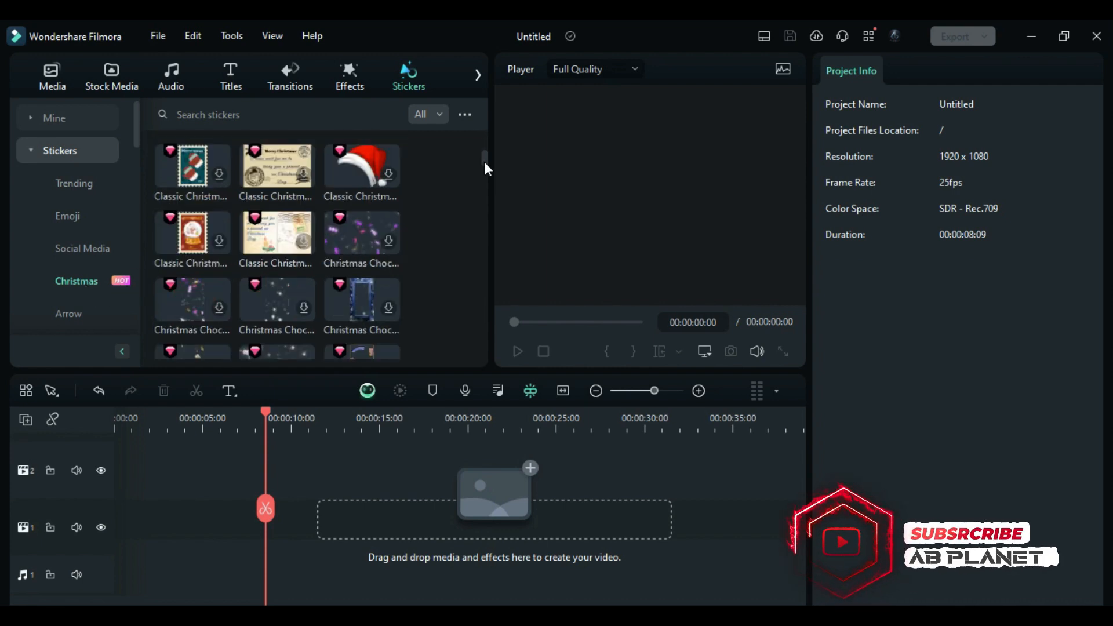
left_click_drag(485, 163, 506, 269)
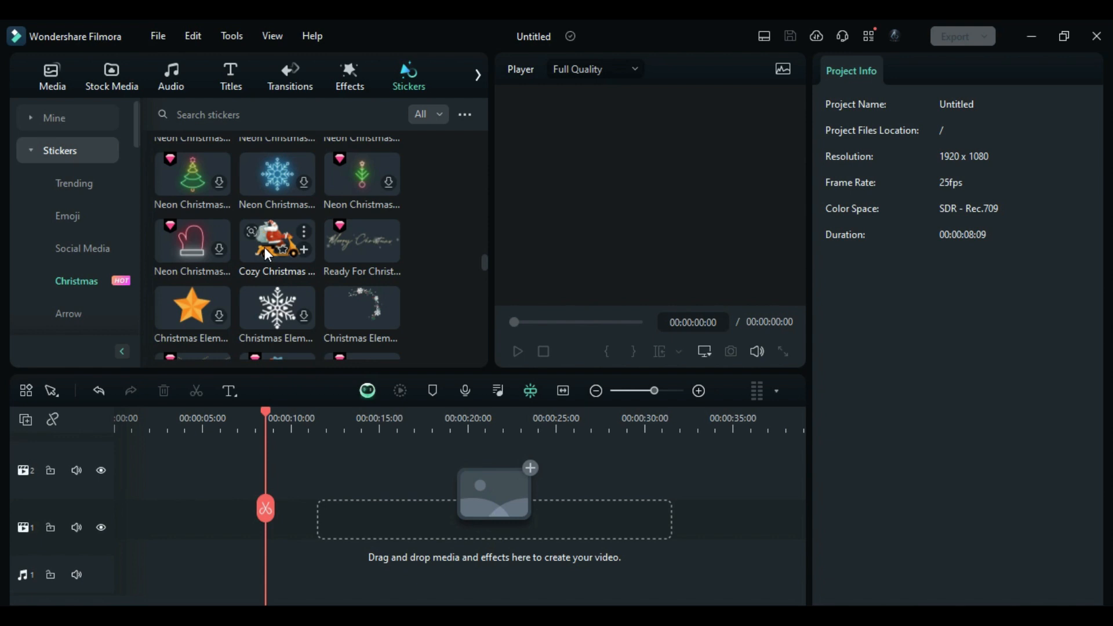
left_click_drag(266, 248, 118, 476)
left_click_drag(199, 469, 220, 470)
Scale the Santa scooter sticker uniformly to 60% from the start of the clip
left_click_drag(157, 413, 128, 407)
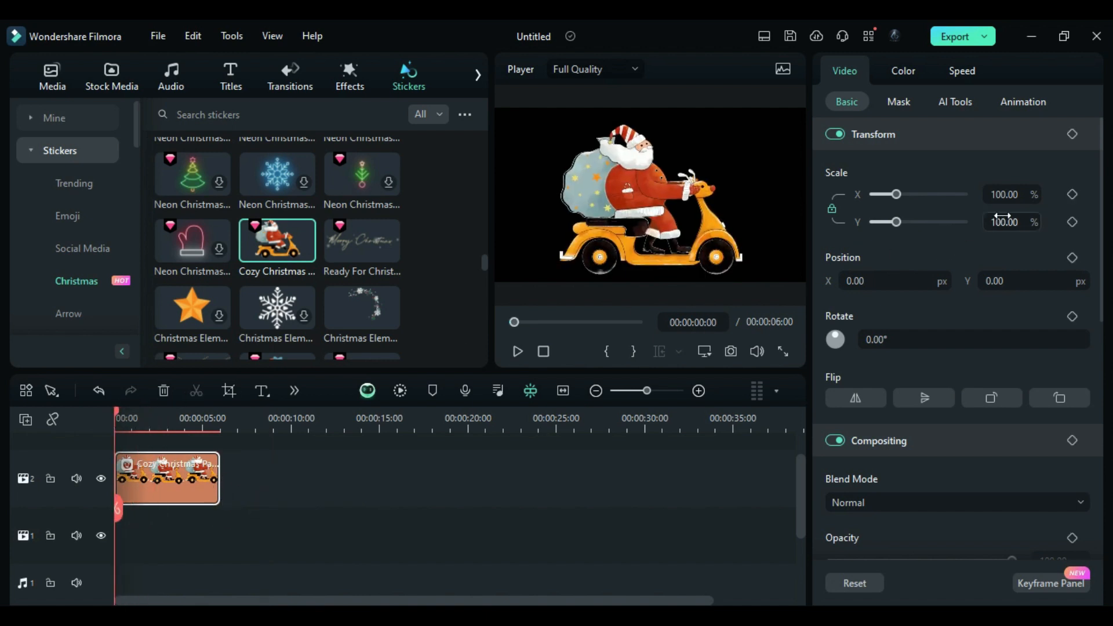
type("60")
key("Return")
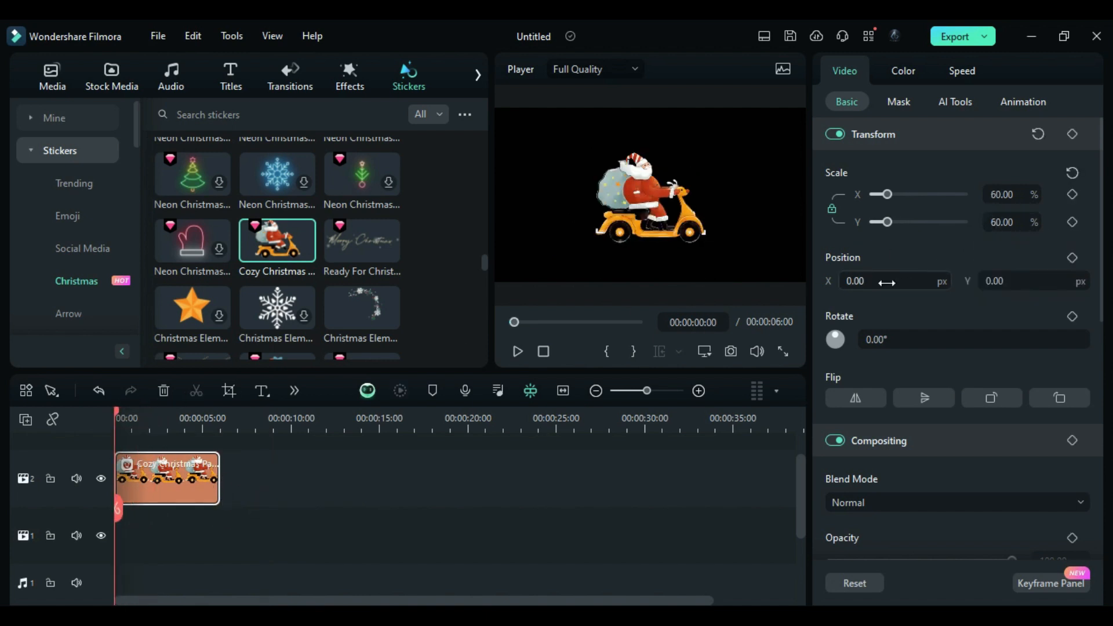
Keyframe the sticker's X position from -1315 px at the clip's start to 1315 px at its end
left_click_drag(887, 283, 800, 283)
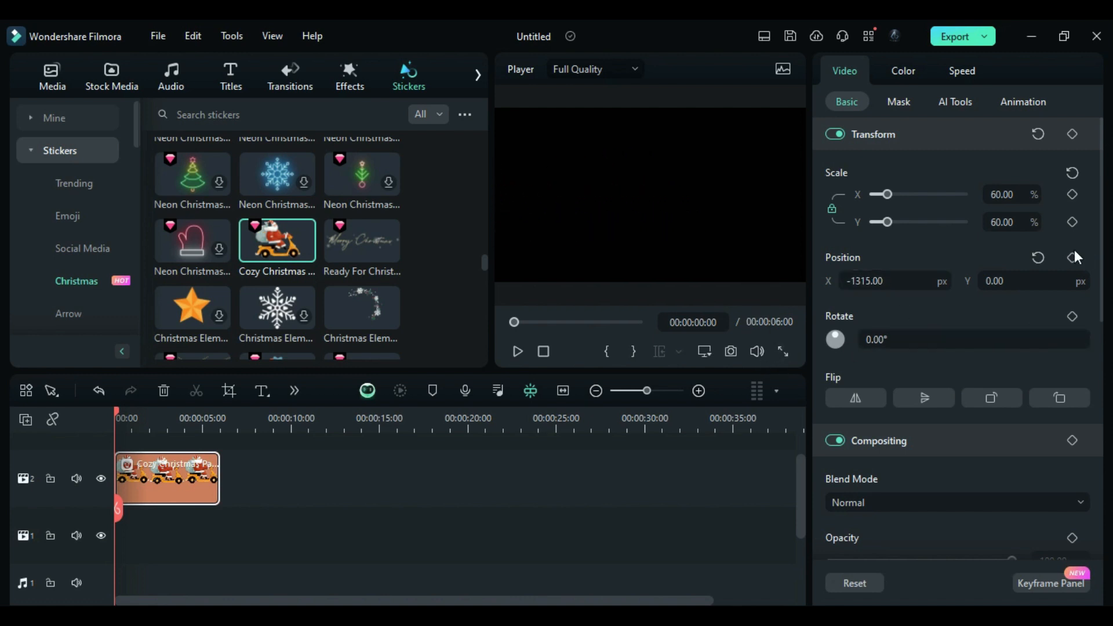
left_click(219, 422)
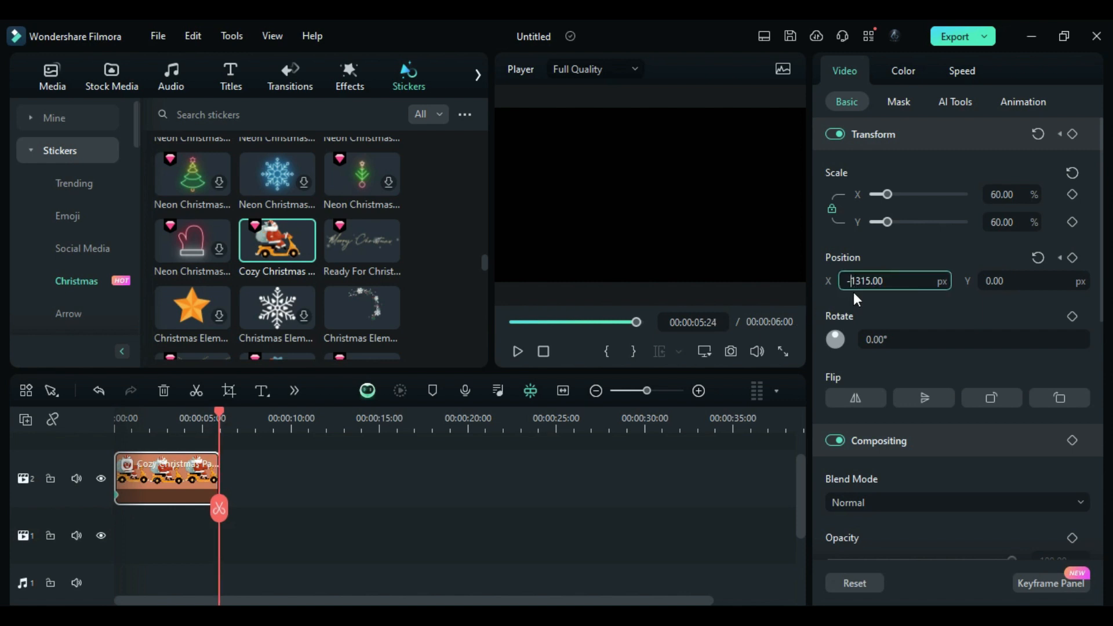
key("Return")
Play the timeline from the start to check the scooter's movement across the frame
left_click(128, 416)
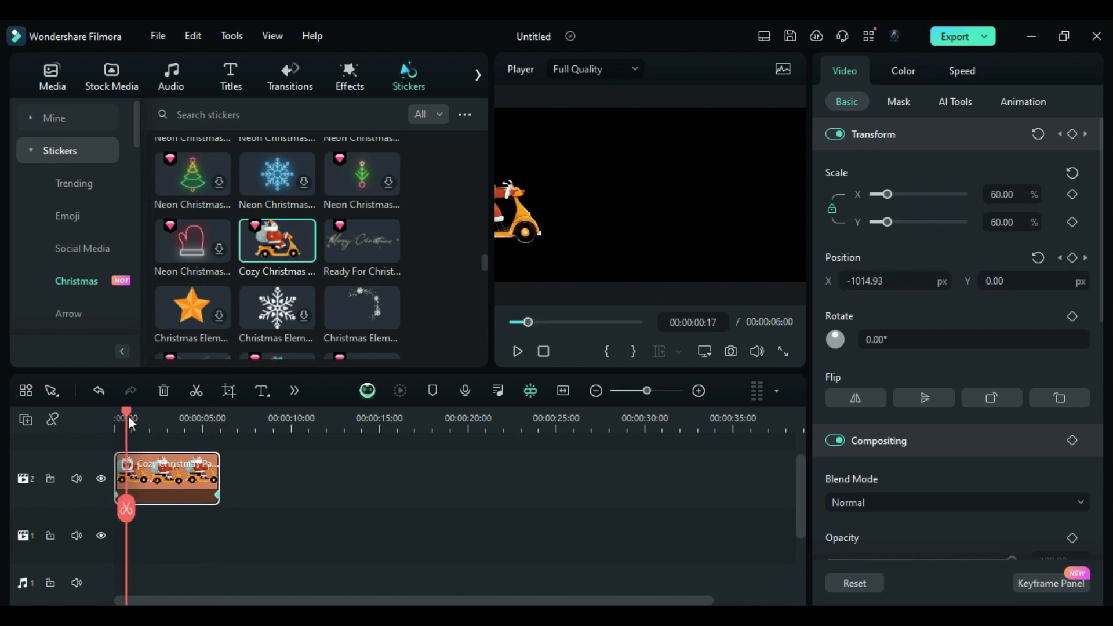
left_click(108, 416)
key("space")
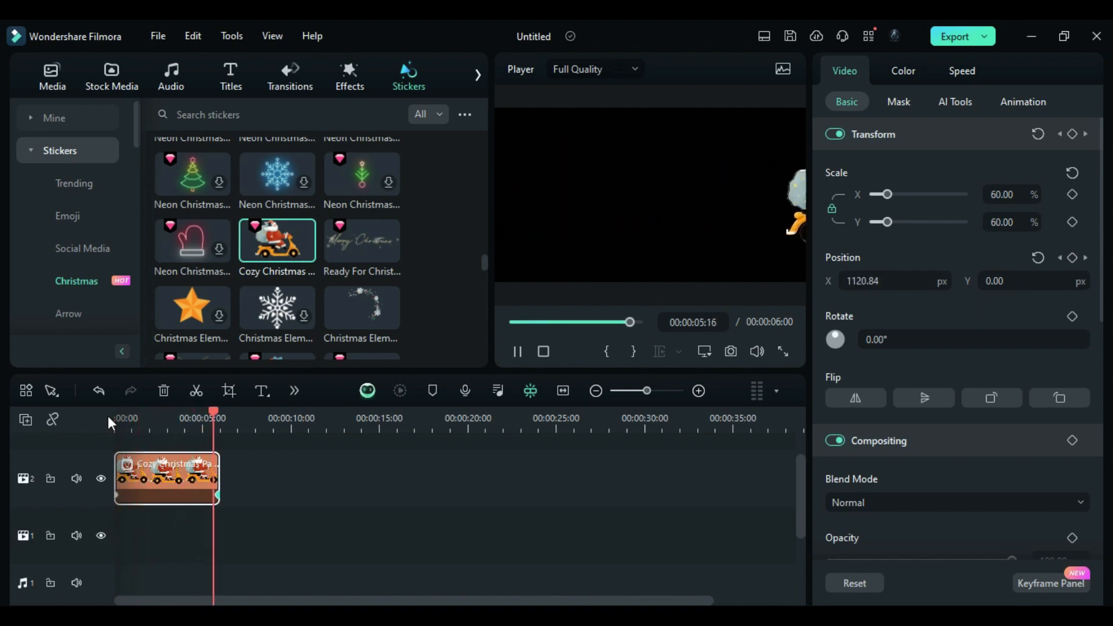
Browse the Christmas, plain text and trending titles and add the Memory Life Record title to video track 1 beneath the sticker
left_click(237, 86)
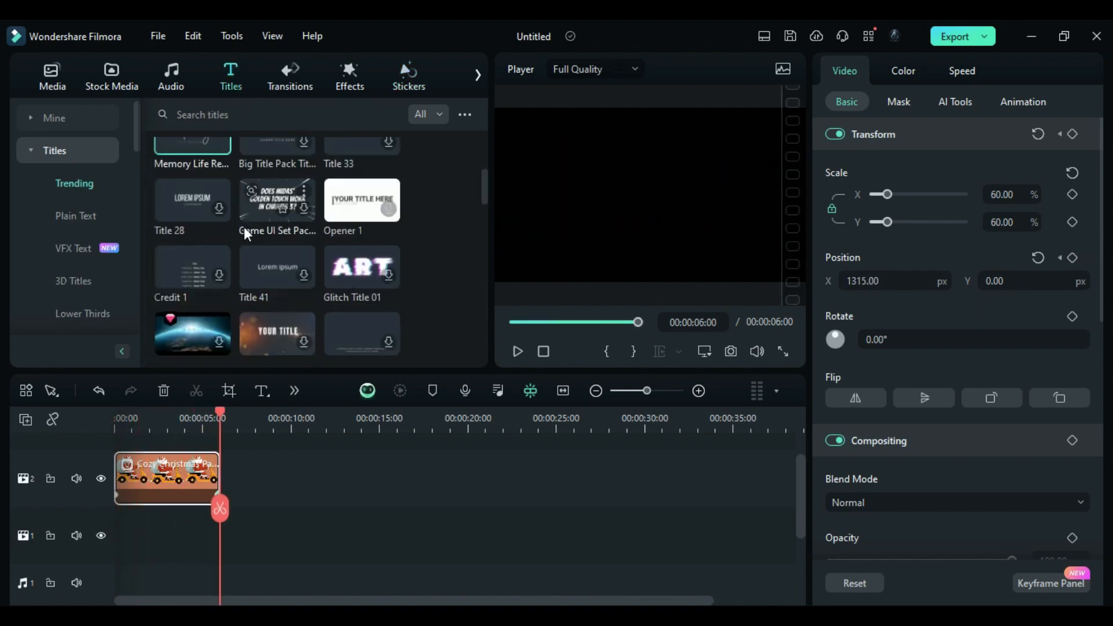
scroll(74, 269, "down", 3)
left_click(80, 183)
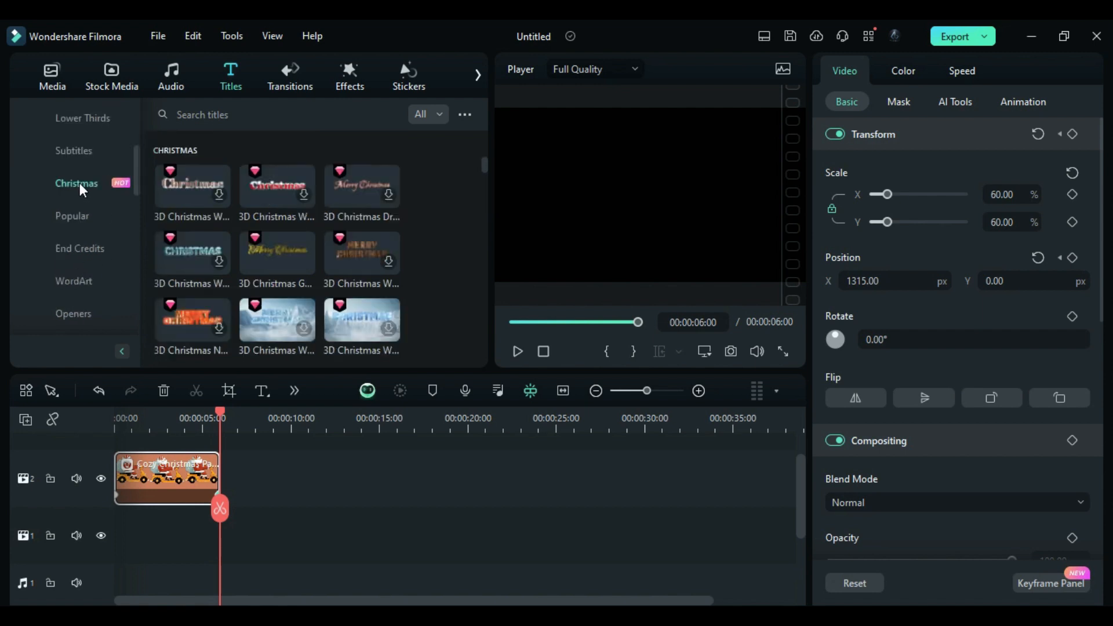
left_click_drag(484, 164, 487, 138)
scroll(63, 184, "up", 3)
left_click(71, 120)
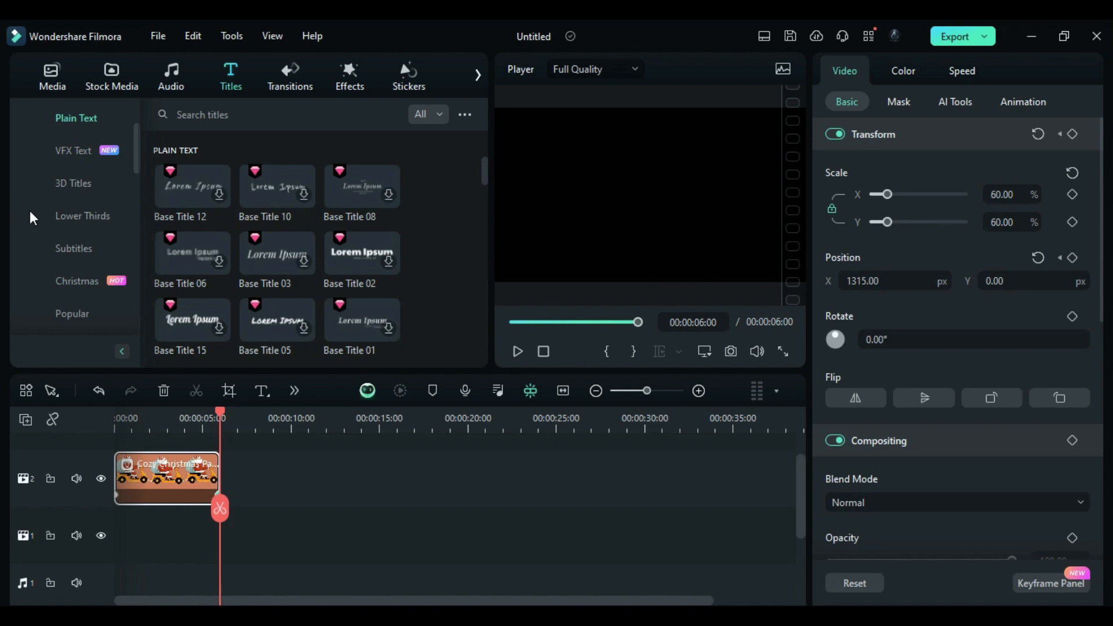
scroll(29, 210, "up", 2)
left_click(73, 183)
scroll(415, 267, "down", 5)
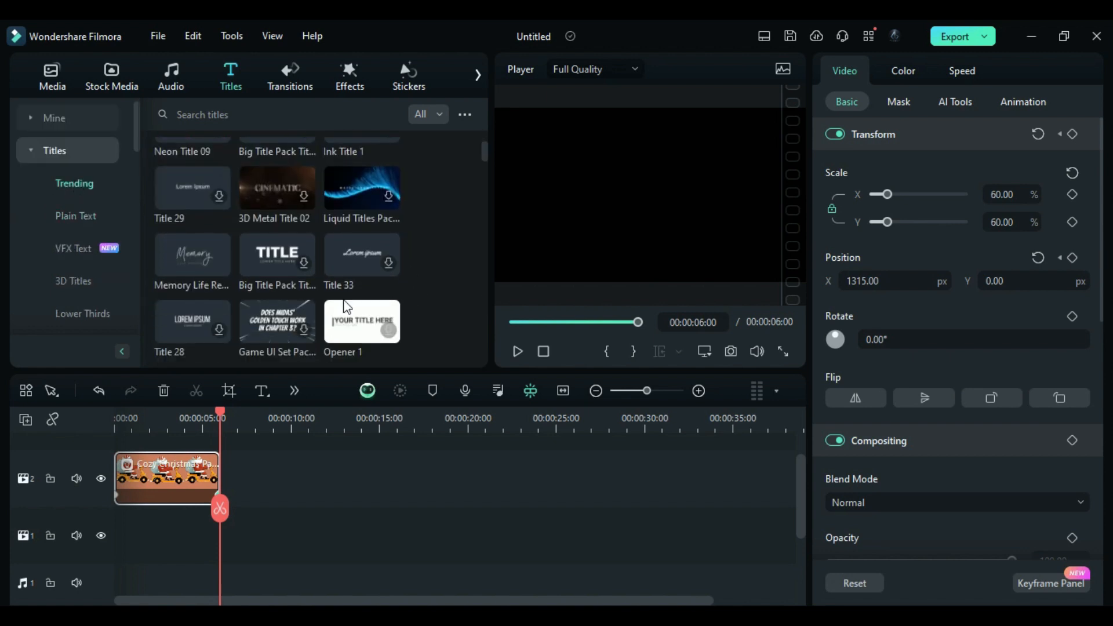
left_click_drag(176, 262, 171, 542)
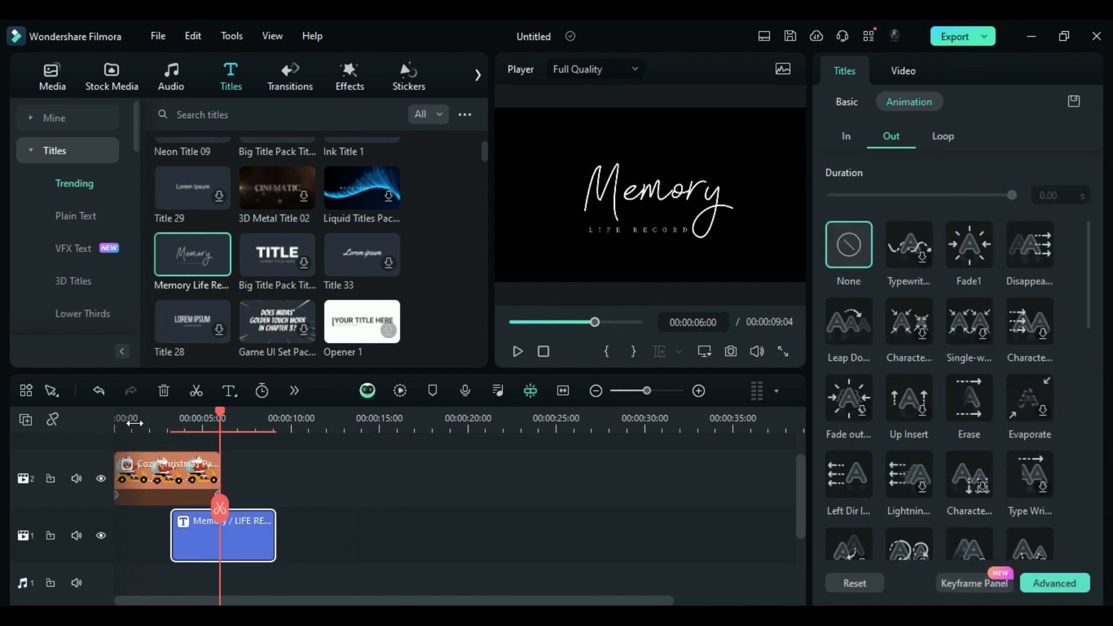
Move the title clip on video track 1 to start at 00:00:02:17 and check its timing against the scooter
left_click_drag(135, 423, 162, 439)
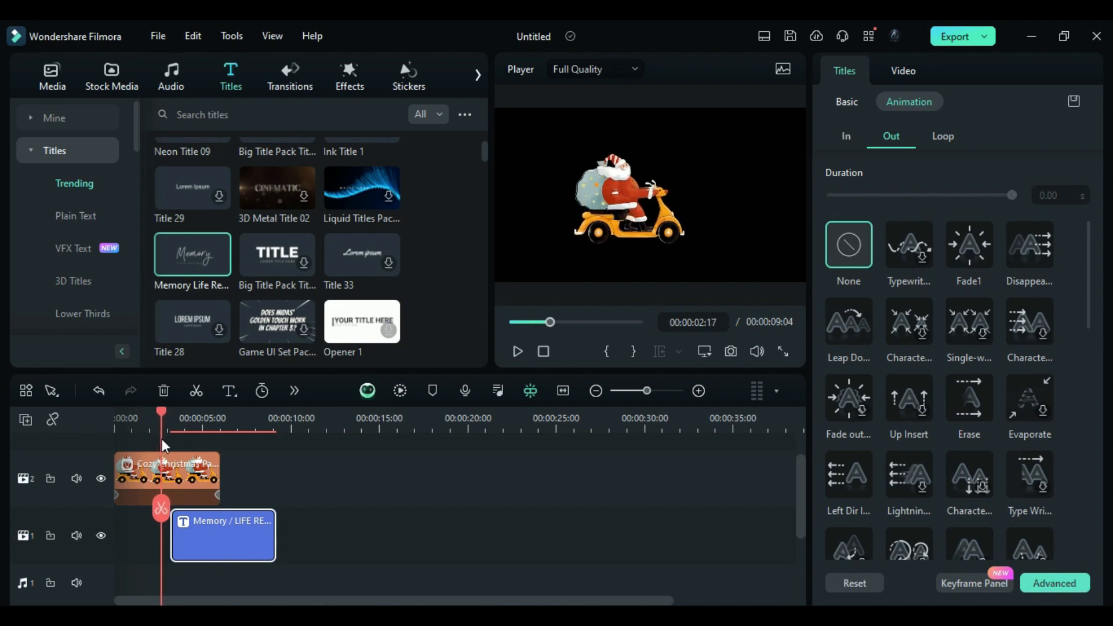
left_click_drag(234, 551, 205, 543)
left_click_drag(164, 413, 198, 429)
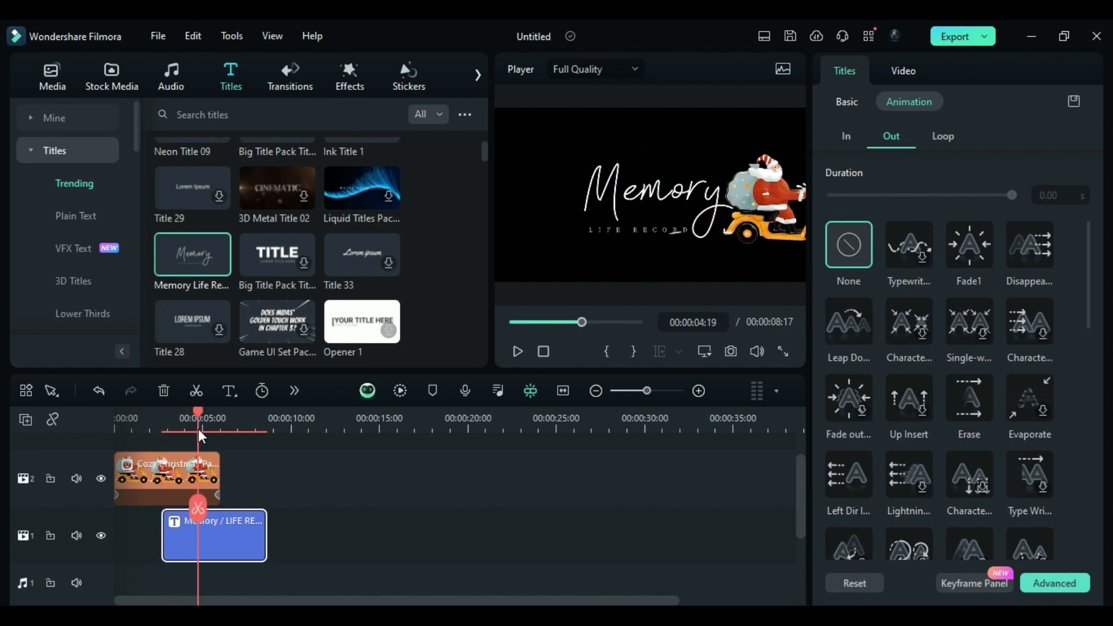
Replace the title's "Memory" text with "Christmas" and set its font size to 150
left_click(845, 105)
left_click_drag(887, 226, 817, 214)
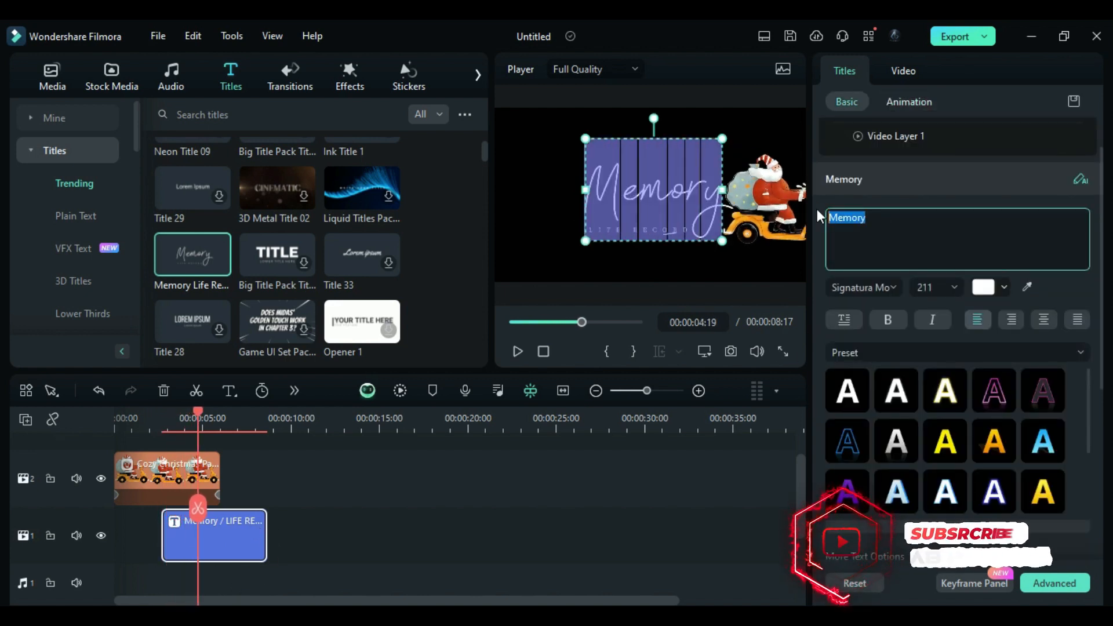
type("Christmas")
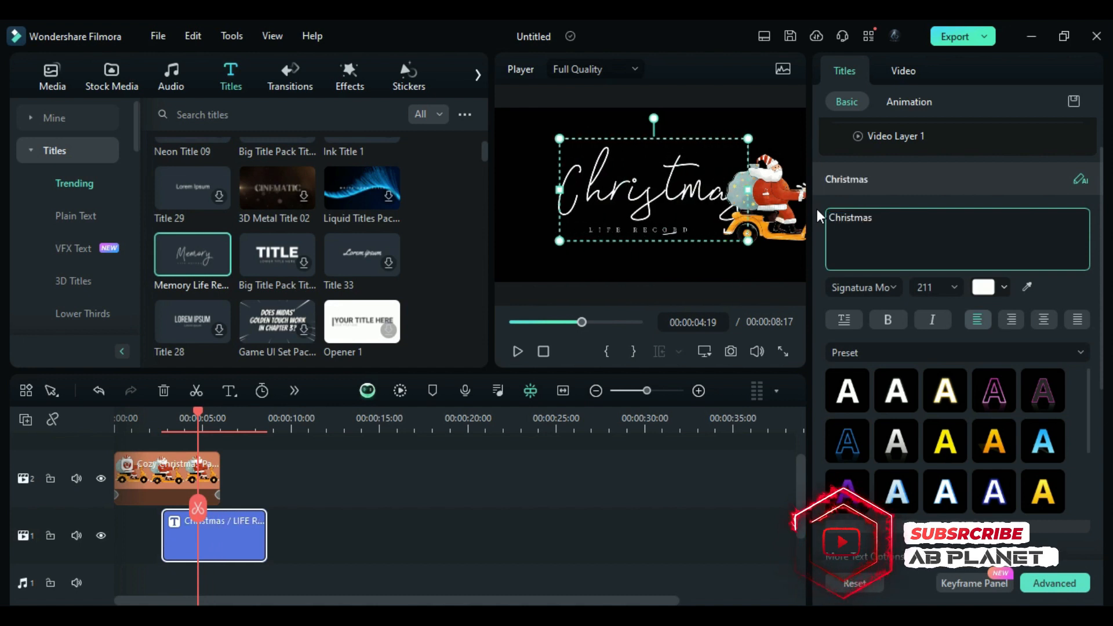
double_click(935, 288)
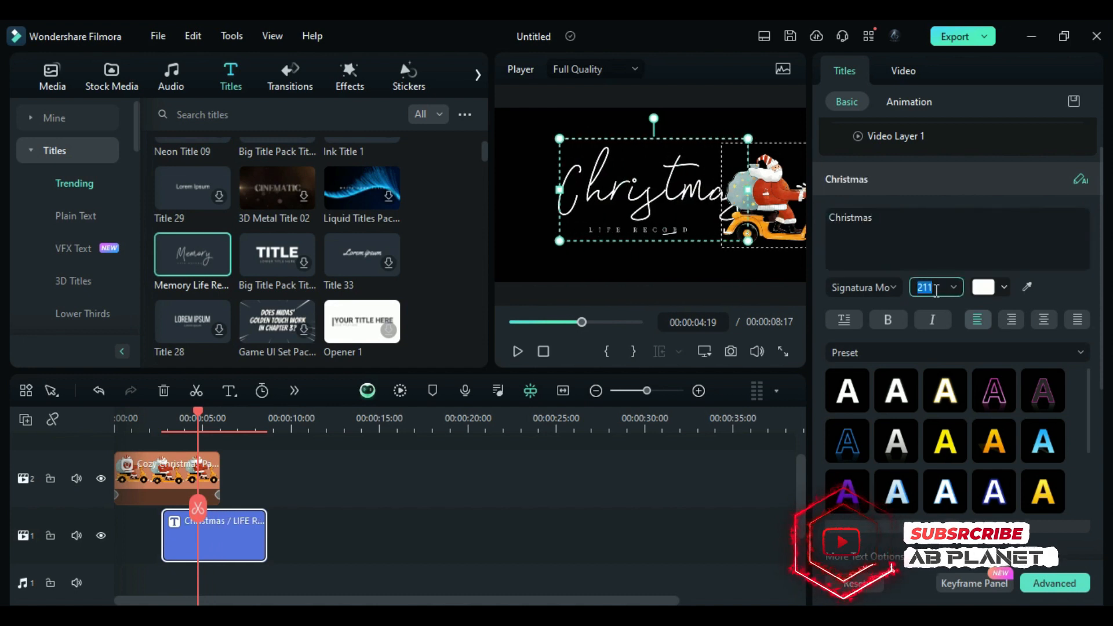
type("150")
Replace the title's "LIFE RECORD" text with "BRINGS JOY"
scroll(964, 232, "up", 1)
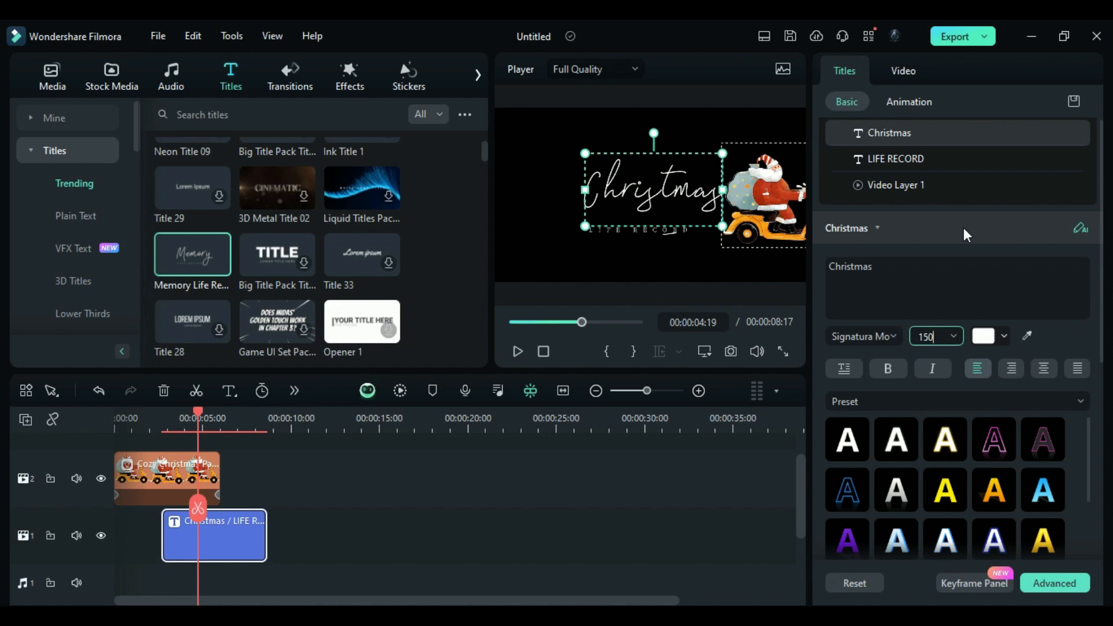
left_click(944, 171)
left_click_drag(896, 267, 802, 256)
type("BRINGS")
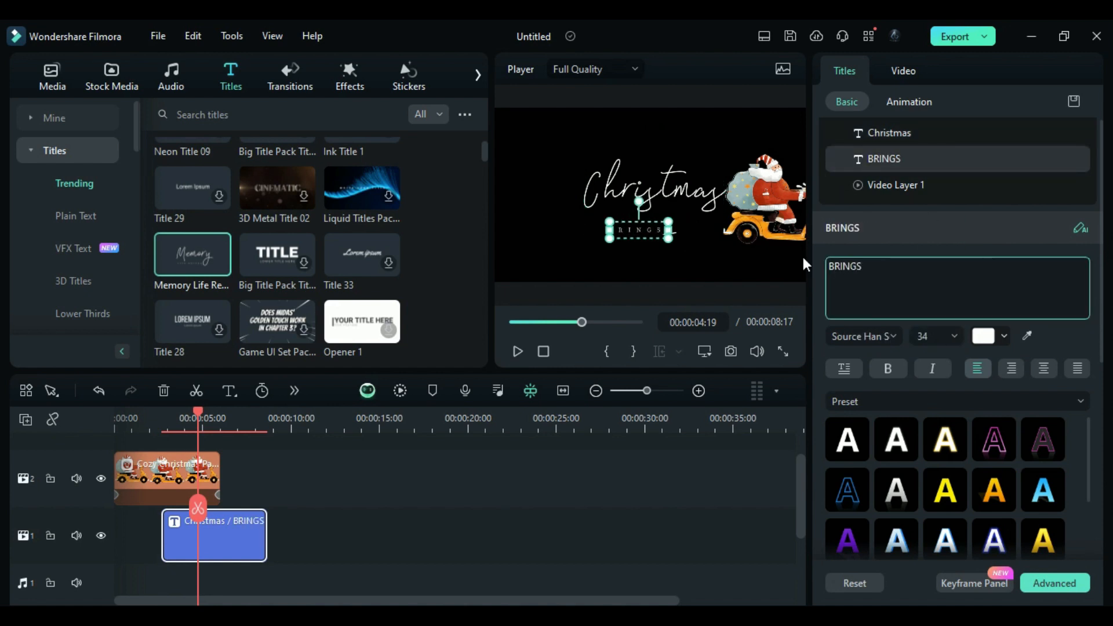
type(" JOY")
Reposition the "BRINGS JOY" text closer beneath "Christmas" at X -50.32 px and Y -129.24 px
left_click_drag(1101, 330, 1109, 507)
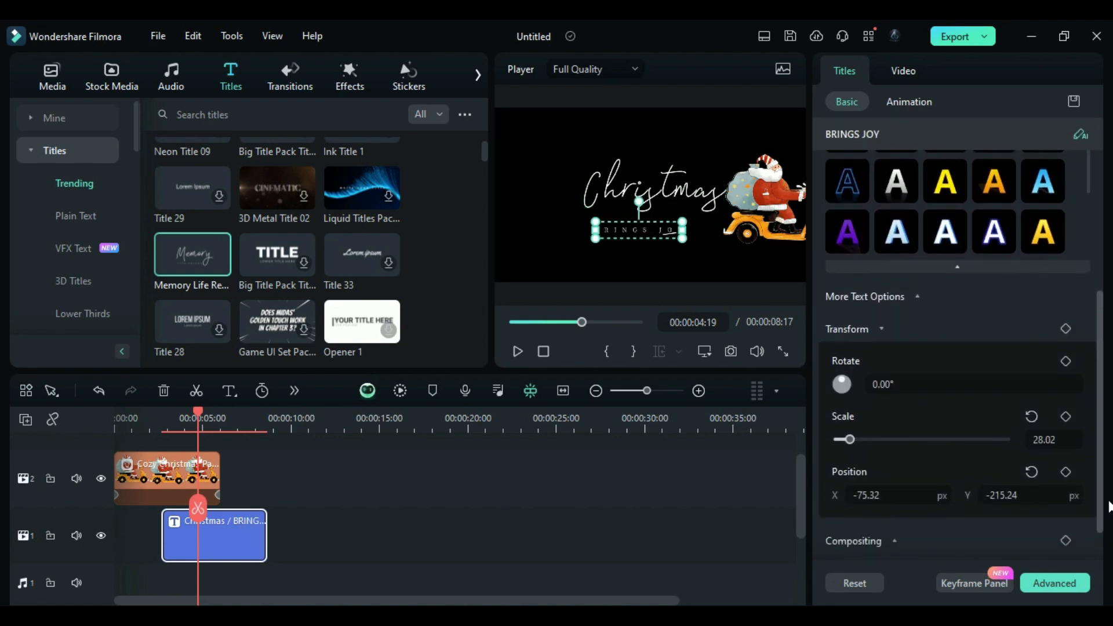
scroll(1022, 476, "down", 1)
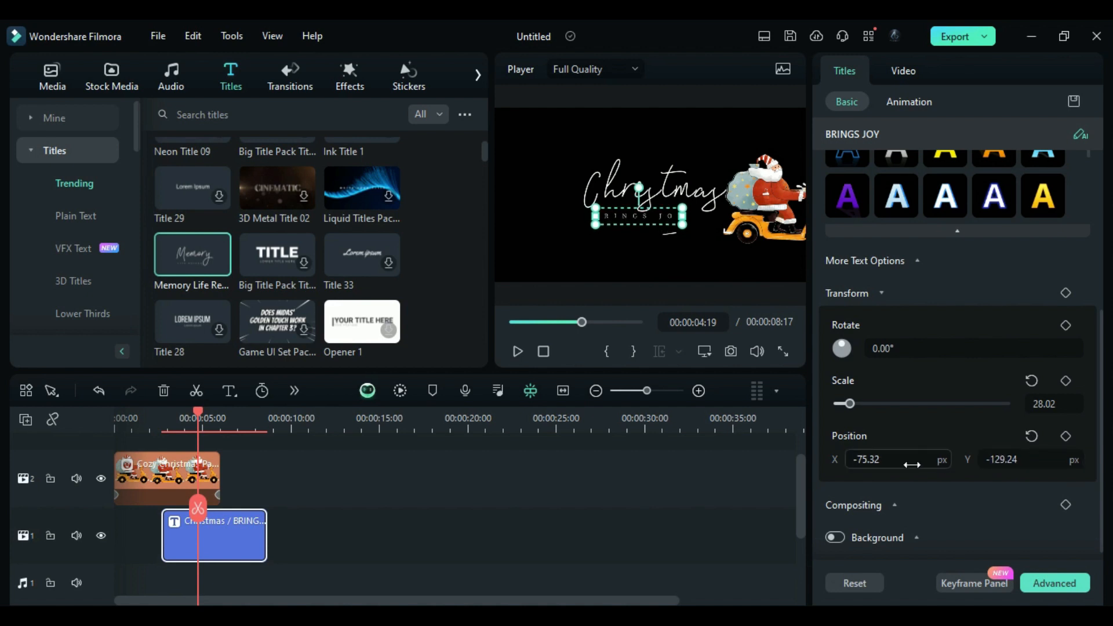
left_click_drag(912, 465, 927, 466)
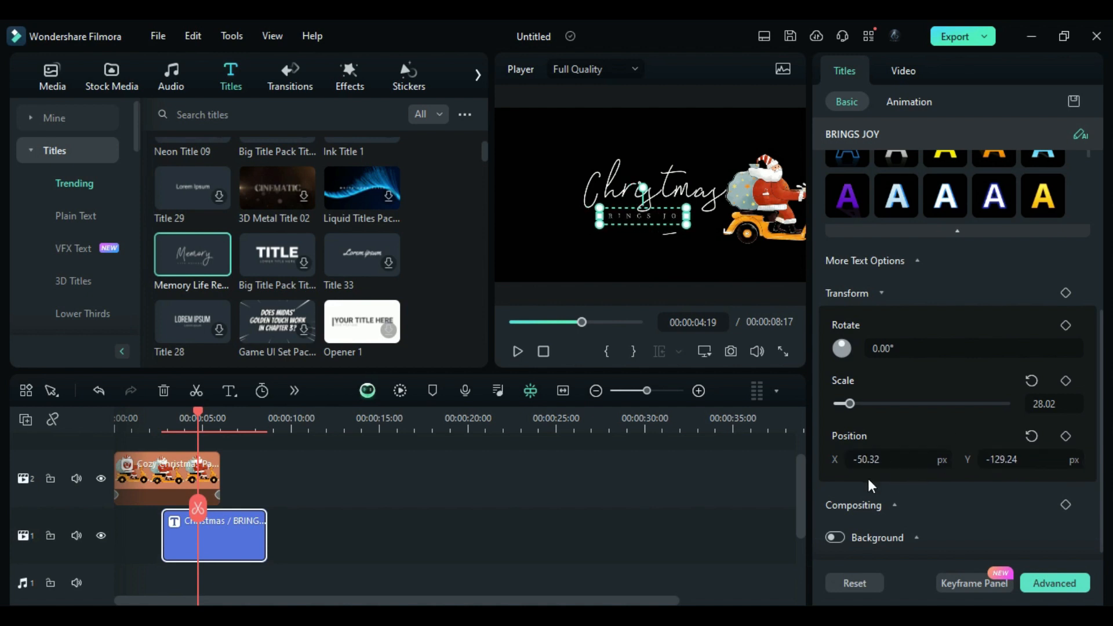
left_click(360, 480)
Apply the Type Writer In animation to the "Christmas" text with a duration of 2.00 s and check its timing
left_click_drag(151, 422, 175, 439)
left_click(217, 540)
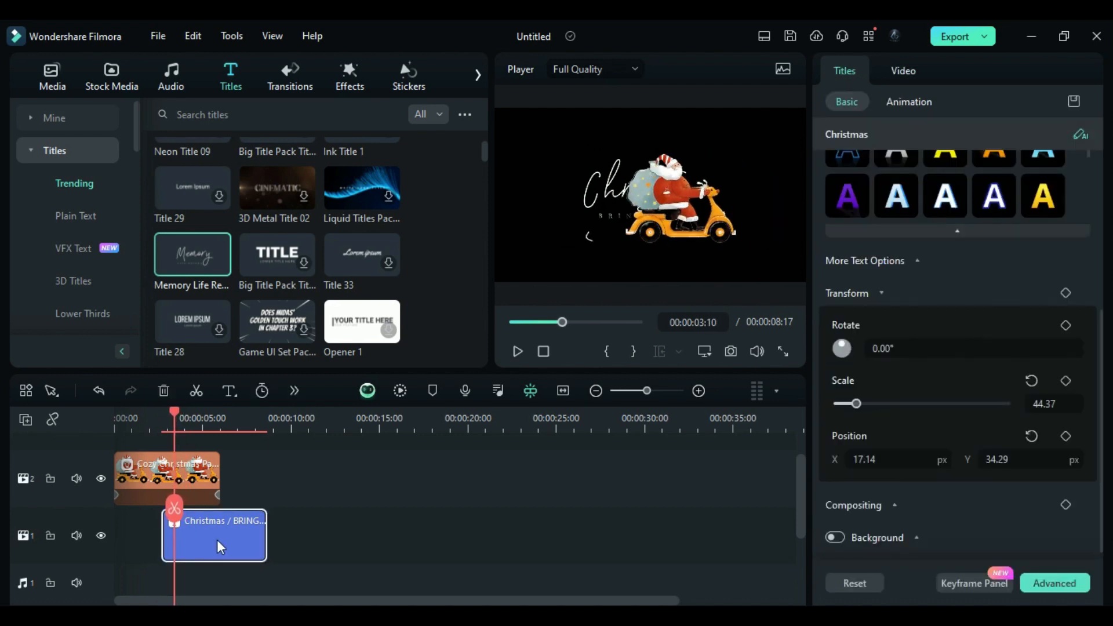
left_click(910, 102)
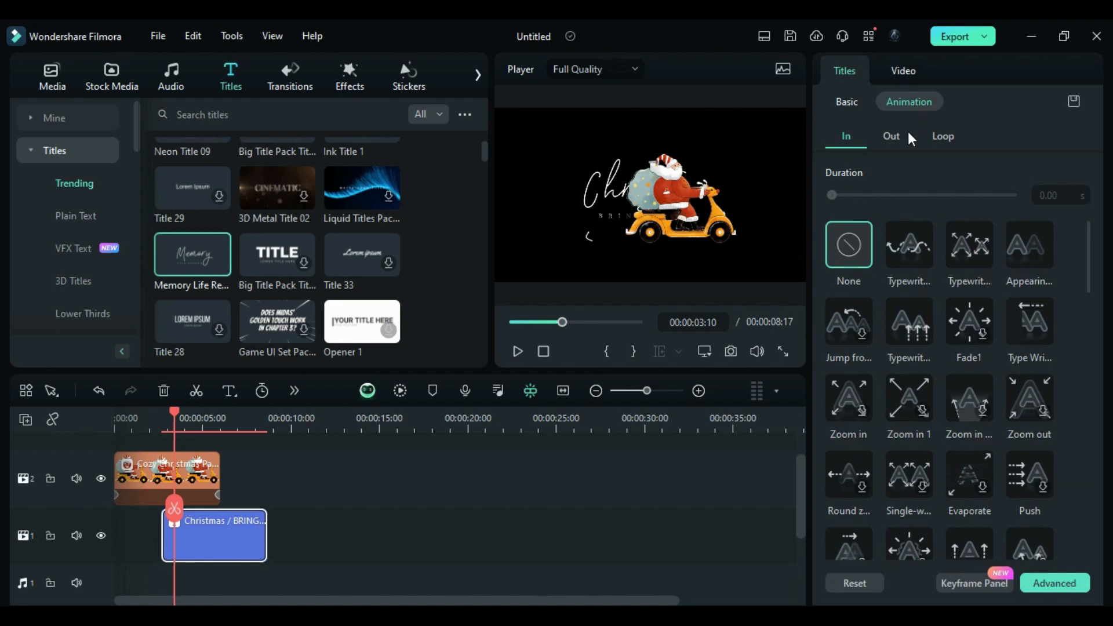
left_click(1036, 333)
left_click_drag(853, 197, 891, 204)
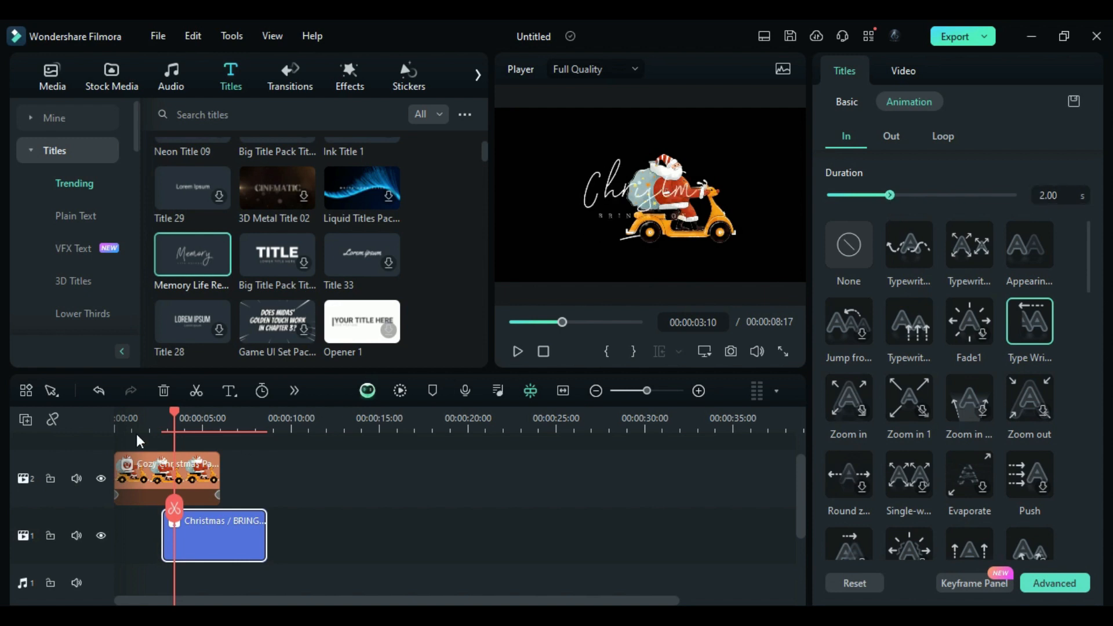
left_click_drag(156, 413, 202, 436)
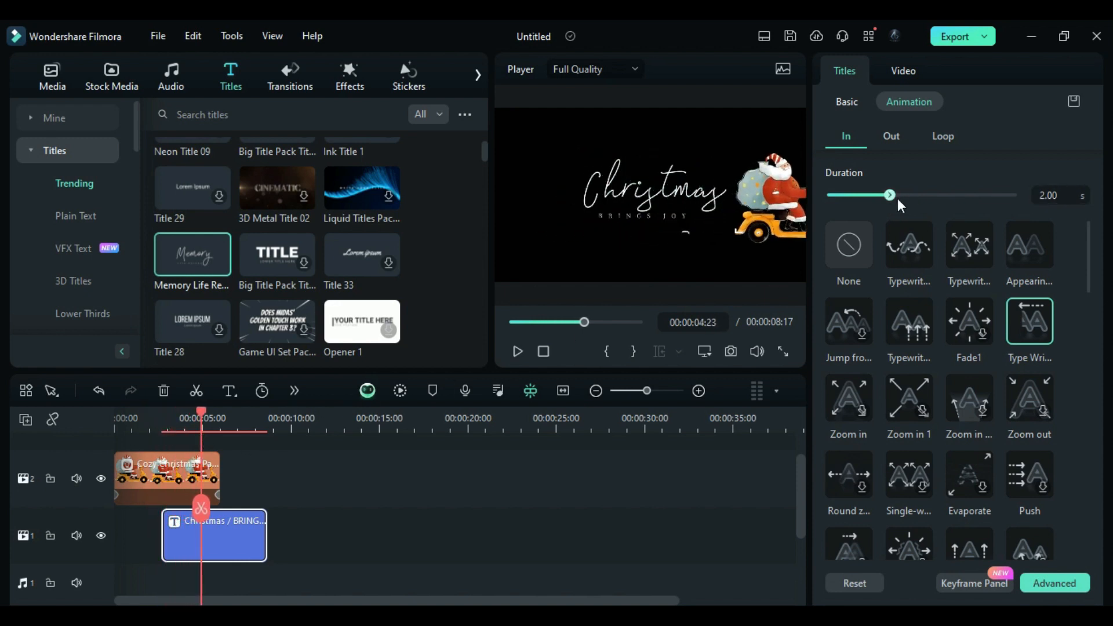
left_click_drag(891, 194, 889, 194)
Apply the Type Writer In animation to the "BRINGS JOY" text, shorten its duration to 0.47 s and check the reveal
left_click(856, 99)
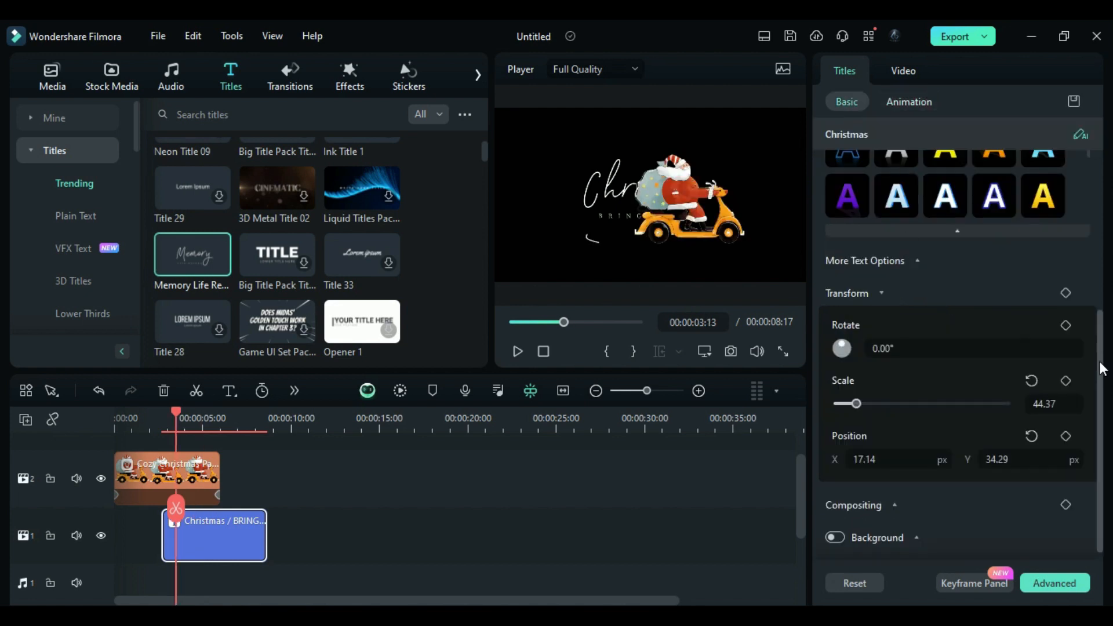
scroll(1103, 369, "up", 5)
left_click(938, 163)
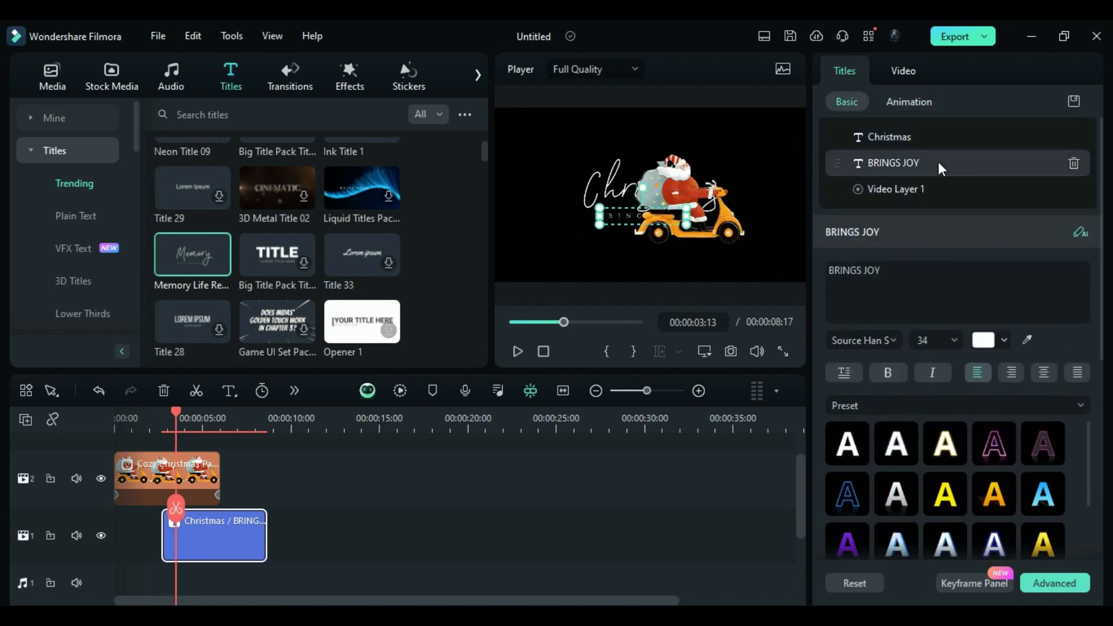
left_click(908, 102)
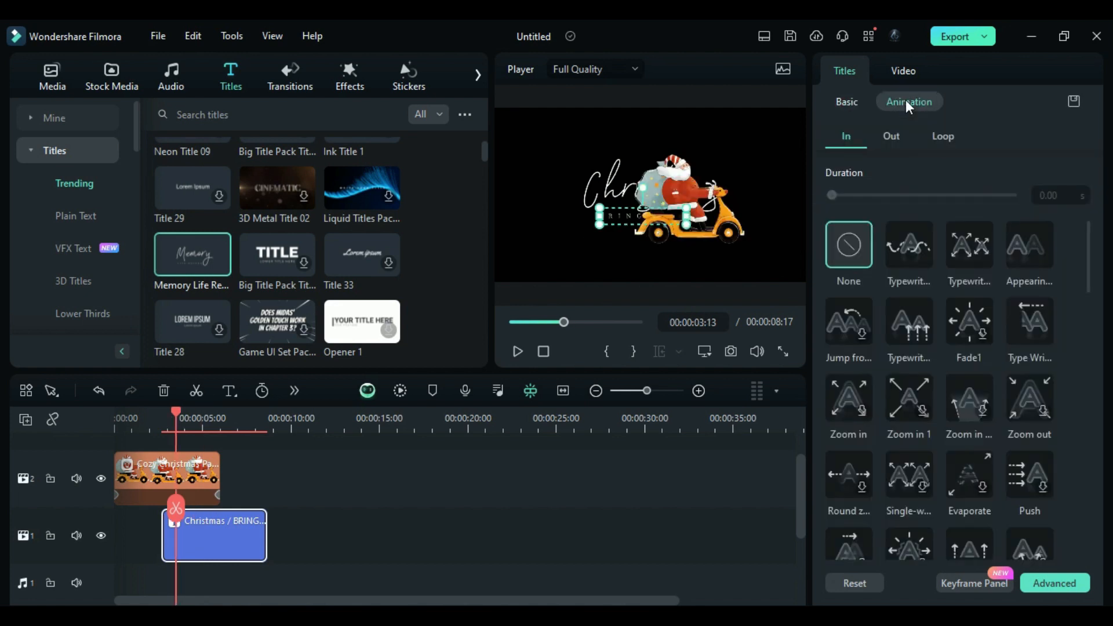
left_click(1031, 325)
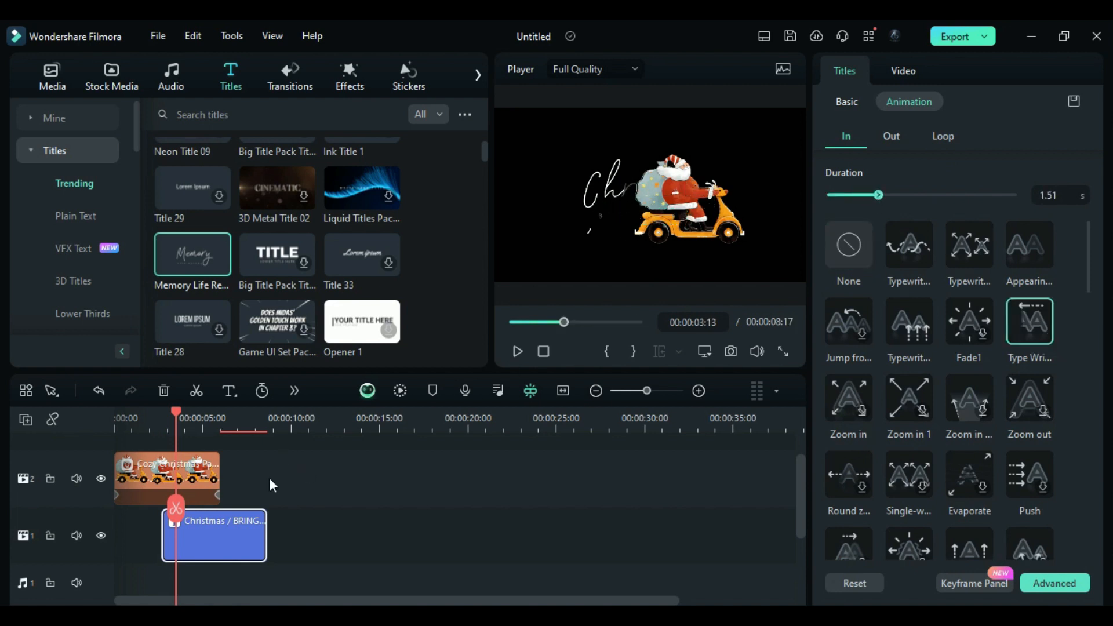
left_click_drag(158, 420, 176, 420)
left_click_drag(878, 195, 843, 195)
left_click_drag(161, 418, 198, 440)
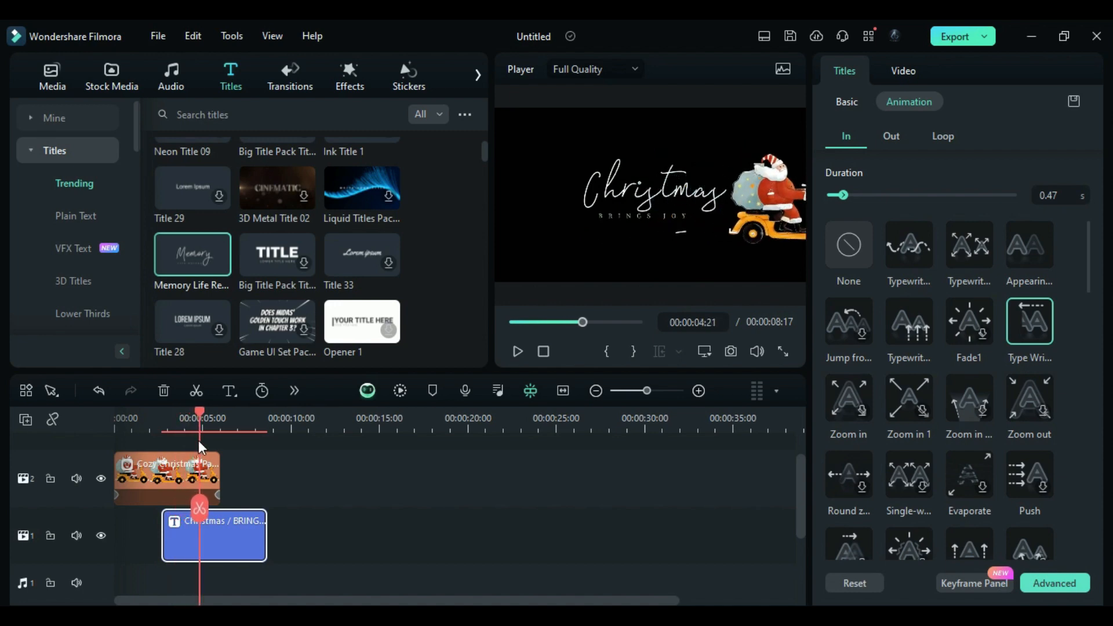
Combine the Santa scooter sticker clip and the title clip into a single compound clip
left_click_drag(286, 455, 162, 488)
right_click(162, 488)
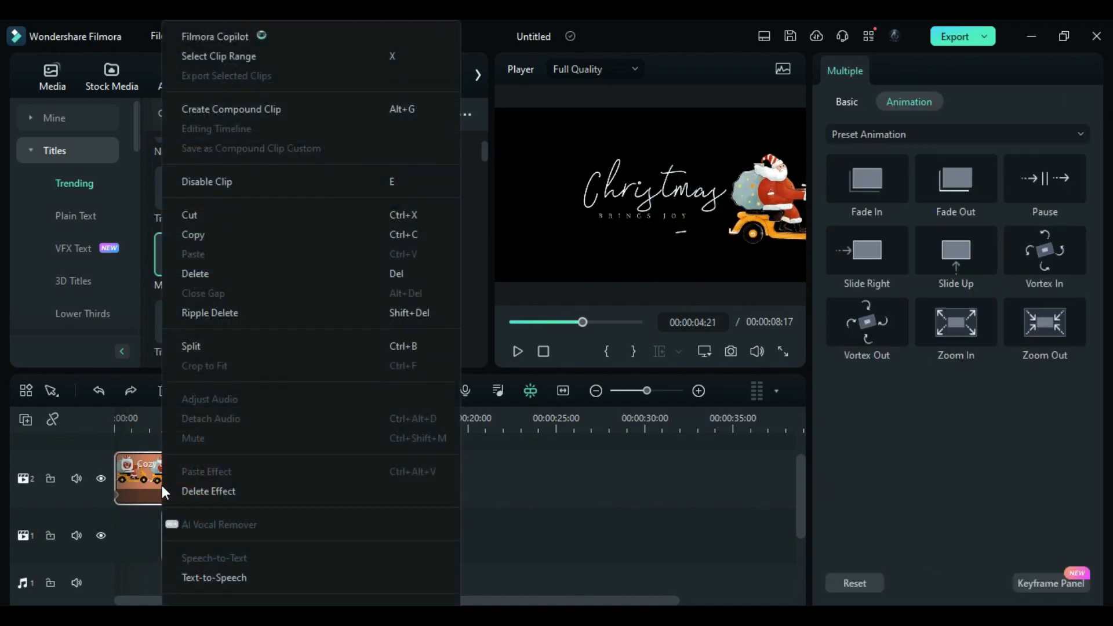
left_click(251, 108)
left_click(636, 336)
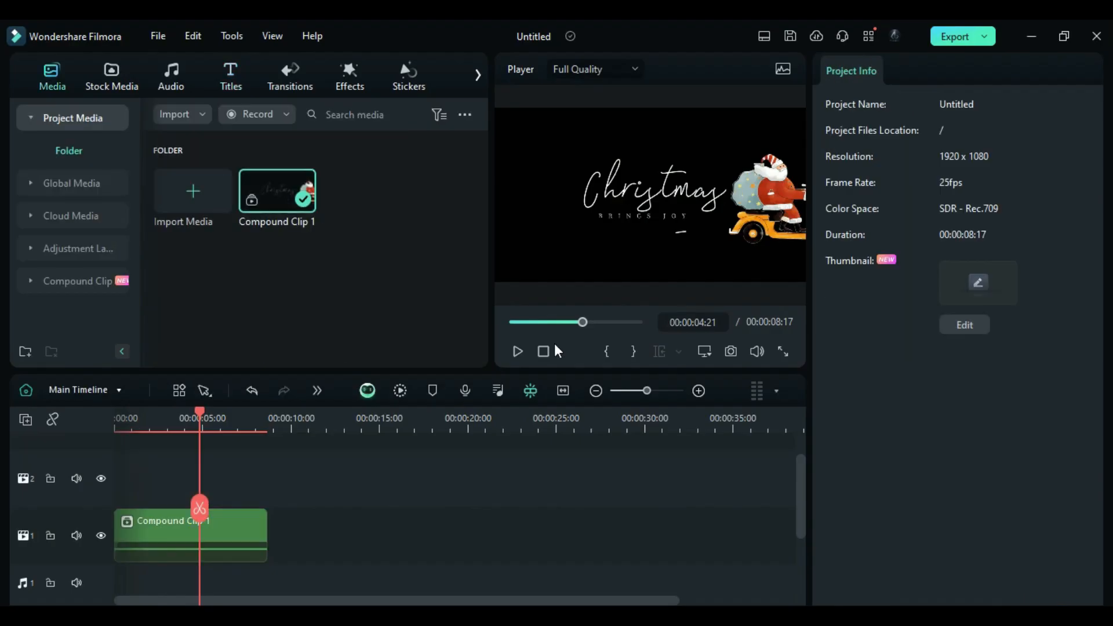
Move the compound clip up to video track 2, import video3 (1080p) and place it on video track 1 beneath
left_click_drag(238, 528, 226, 493)
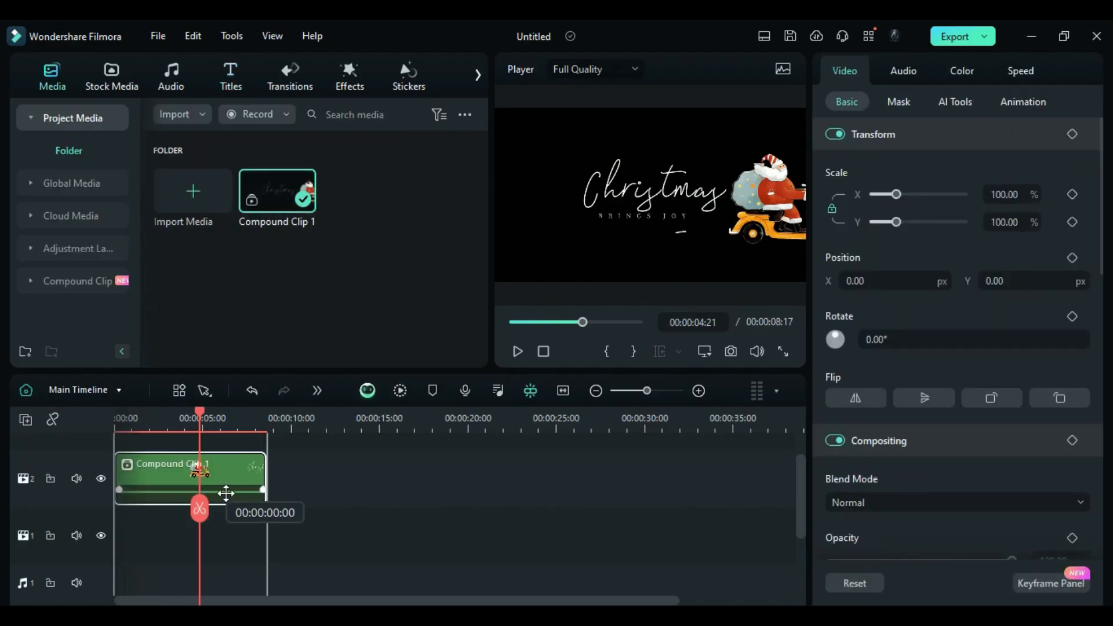
left_click(194, 202)
left_click(392, 280)
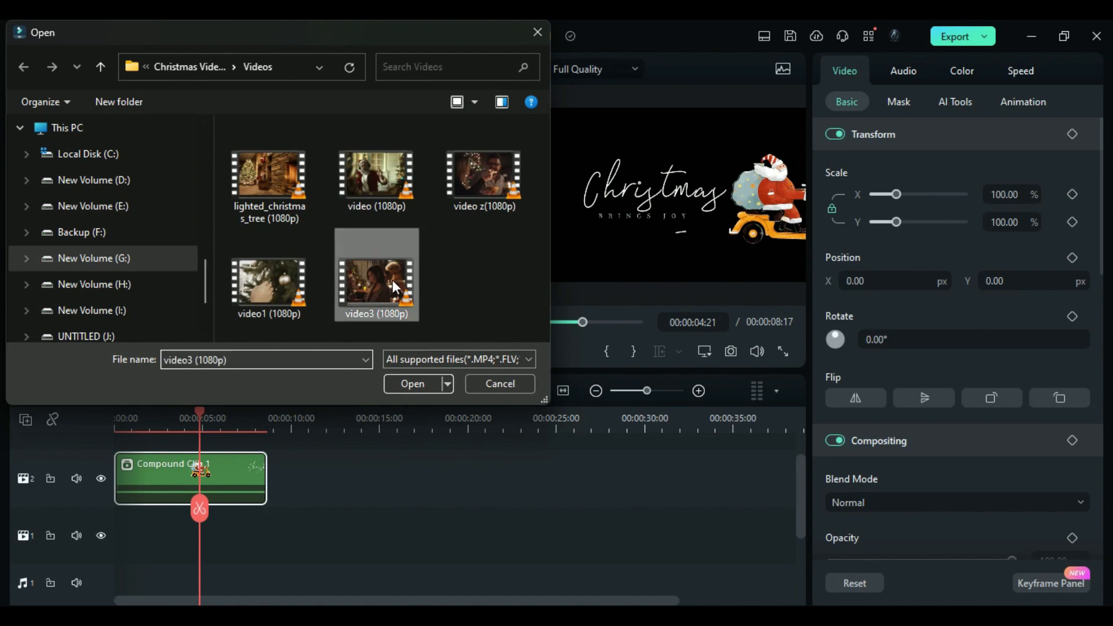
left_click(421, 385)
left_click_drag(350, 207, 140, 540)
left_click(166, 482)
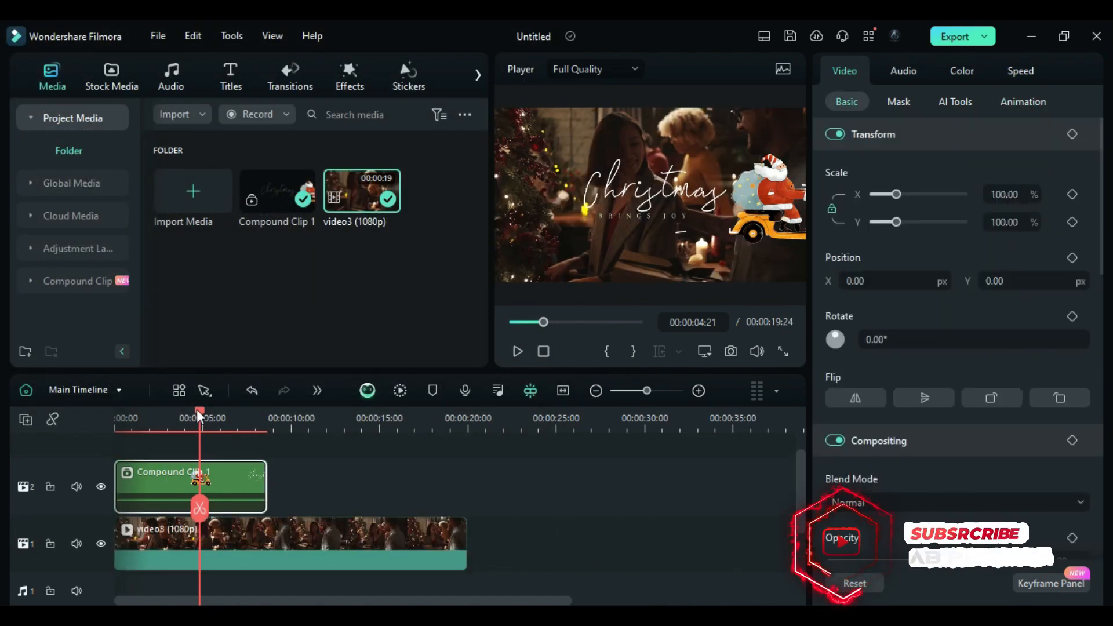
Scale the compound clip to 50%, position it at X -471 px and Y -350 px, and preview the result
left_click_drag(198, 411, 132, 457)
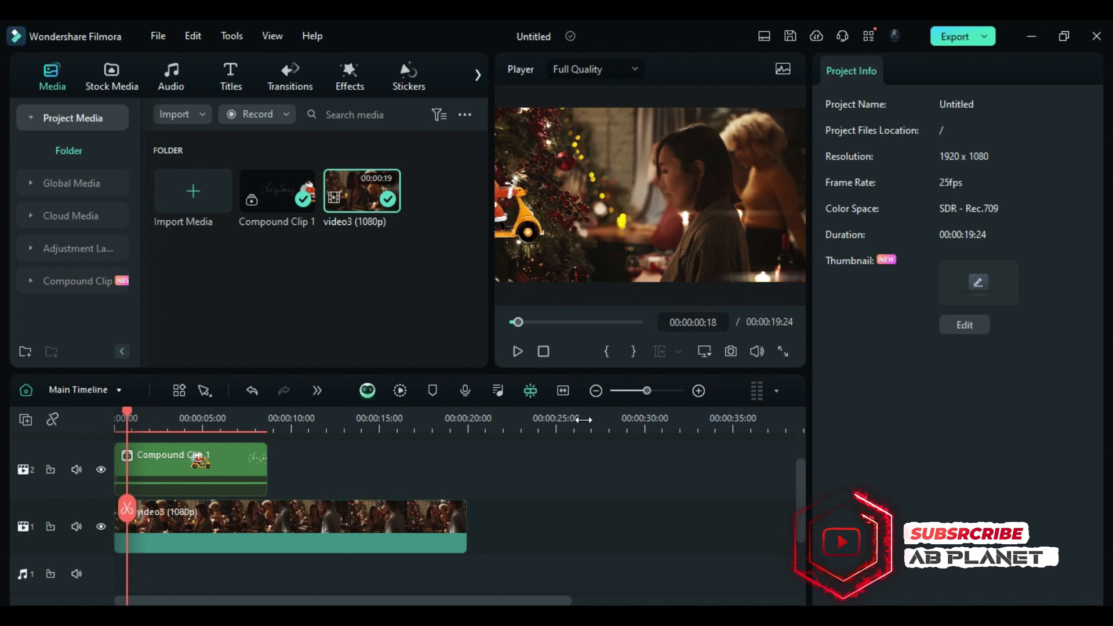
left_click(242, 448)
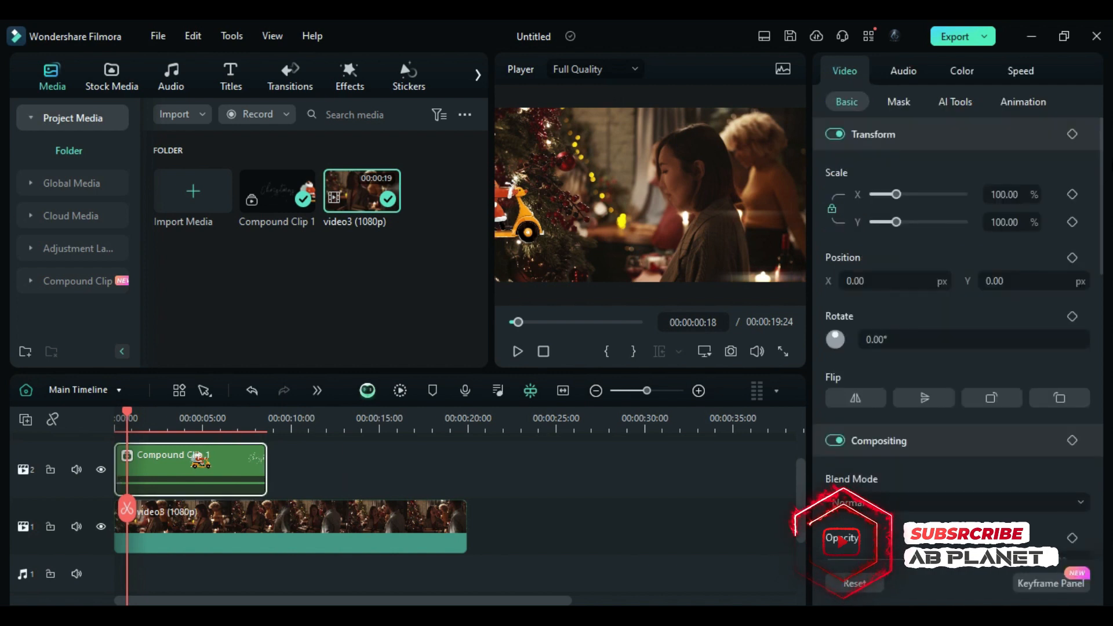
left_click_drag(1002, 222, 989, 222)
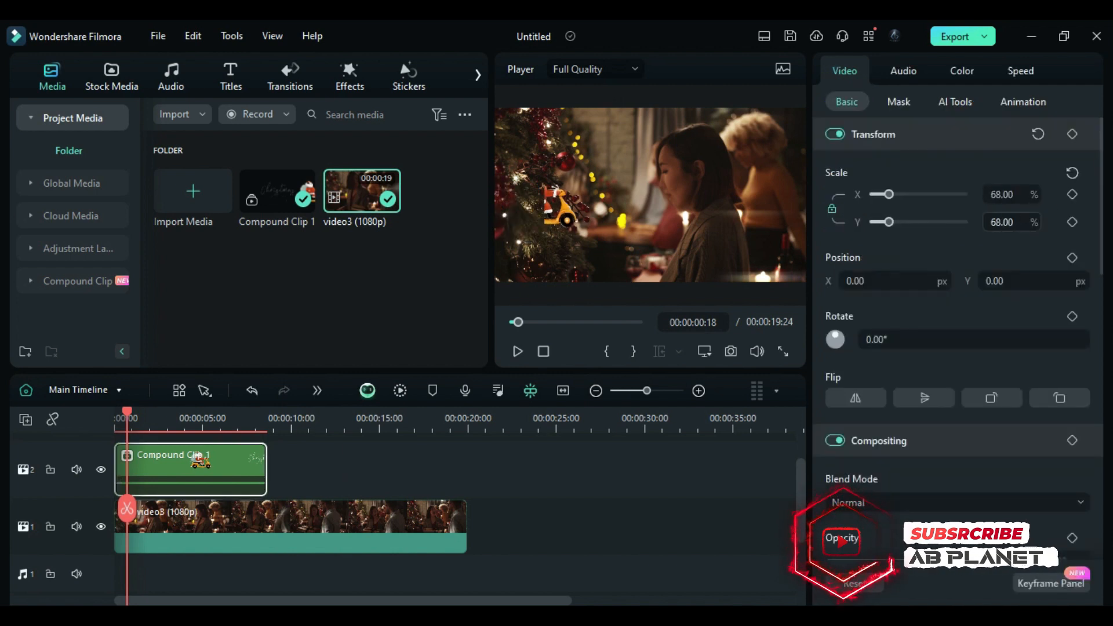
left_click(1009, 221)
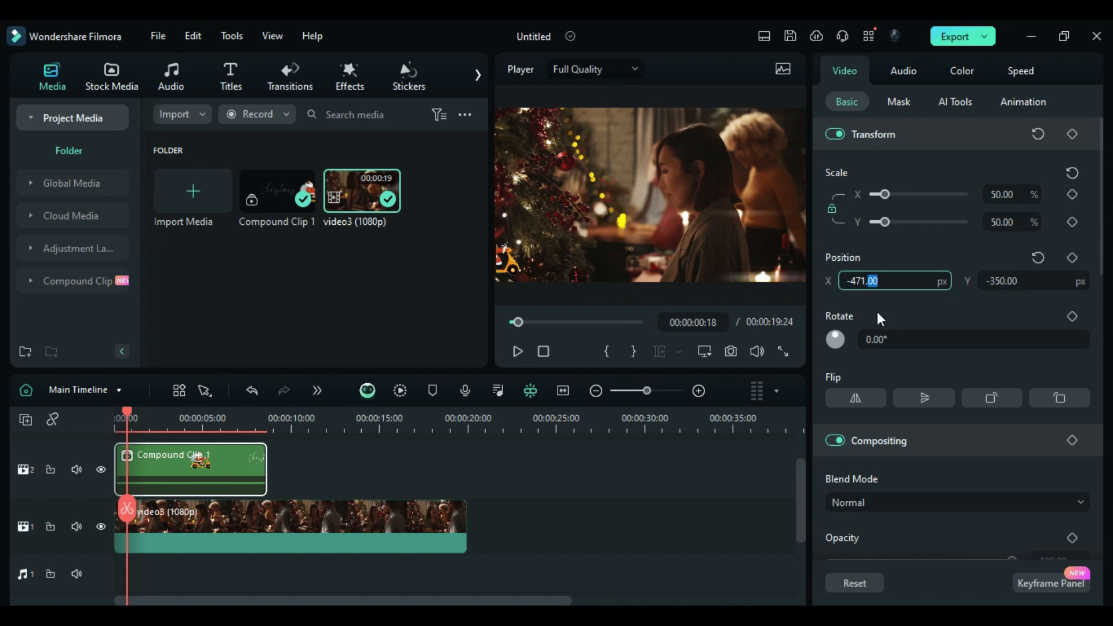
left_click(298, 470)
key("space")
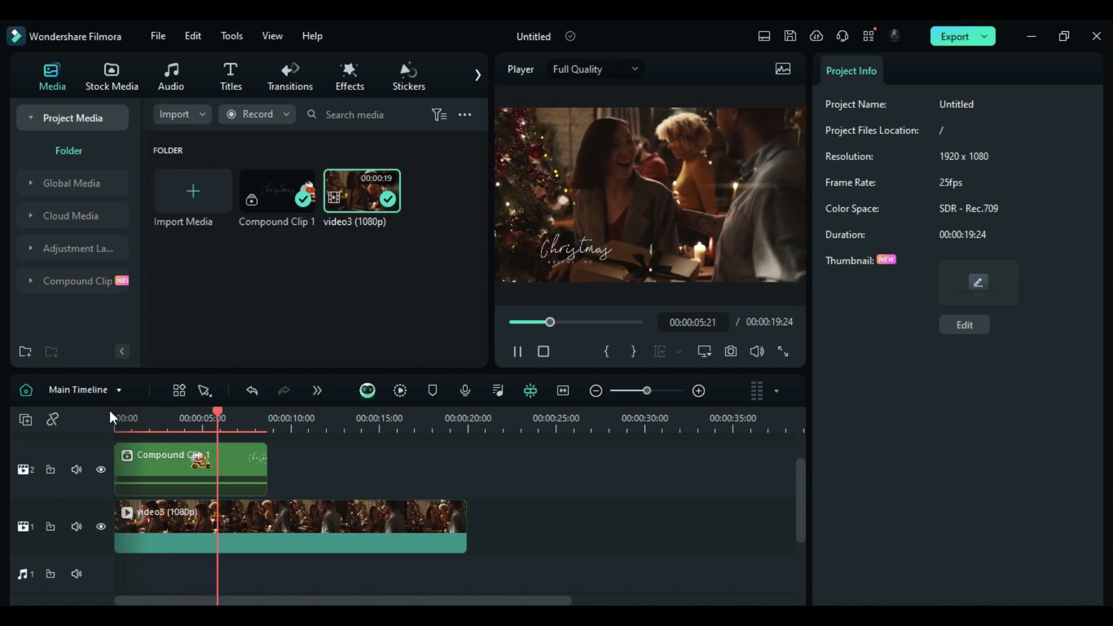
key("space")
Shift the compound clip to X -716 px and play the intro from the start to check its placement
left_click(162, 459)
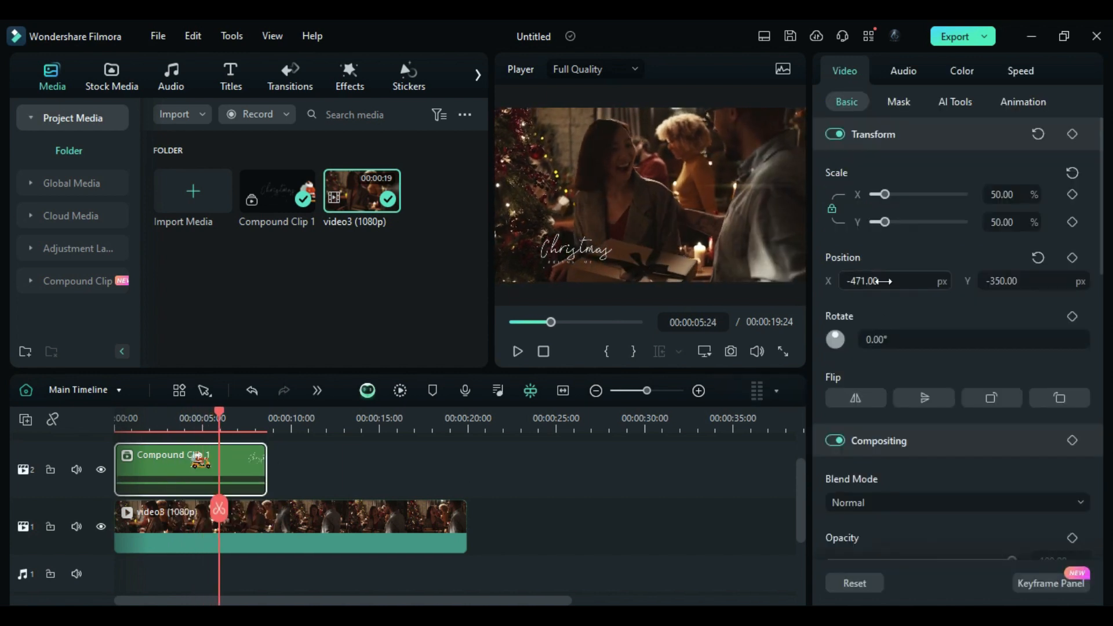
left_click(123, 410)
key("space")
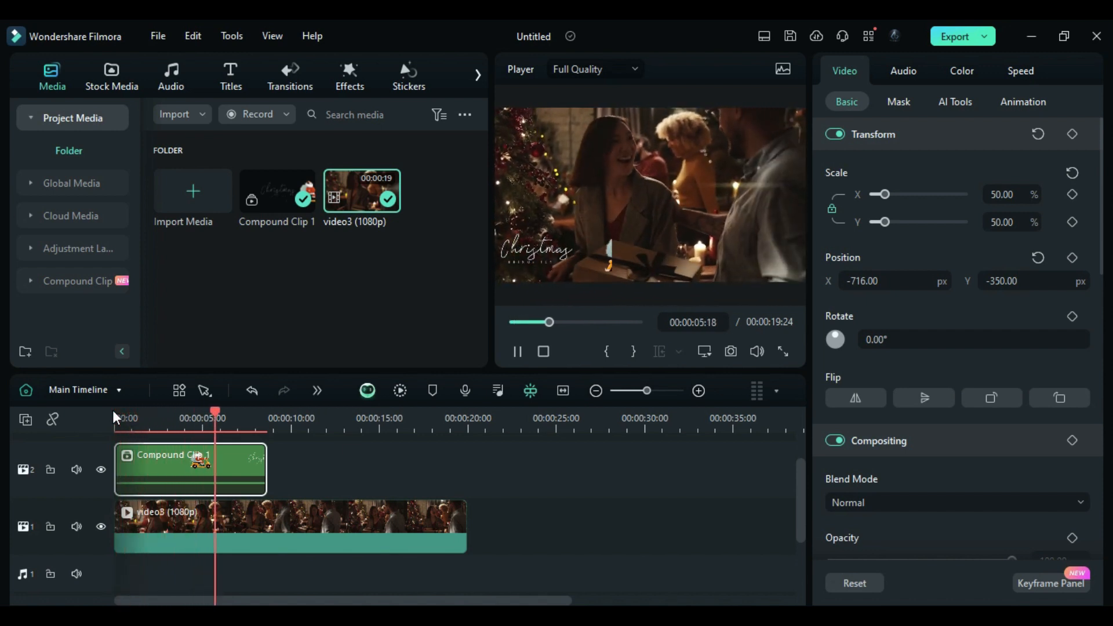
key("space")
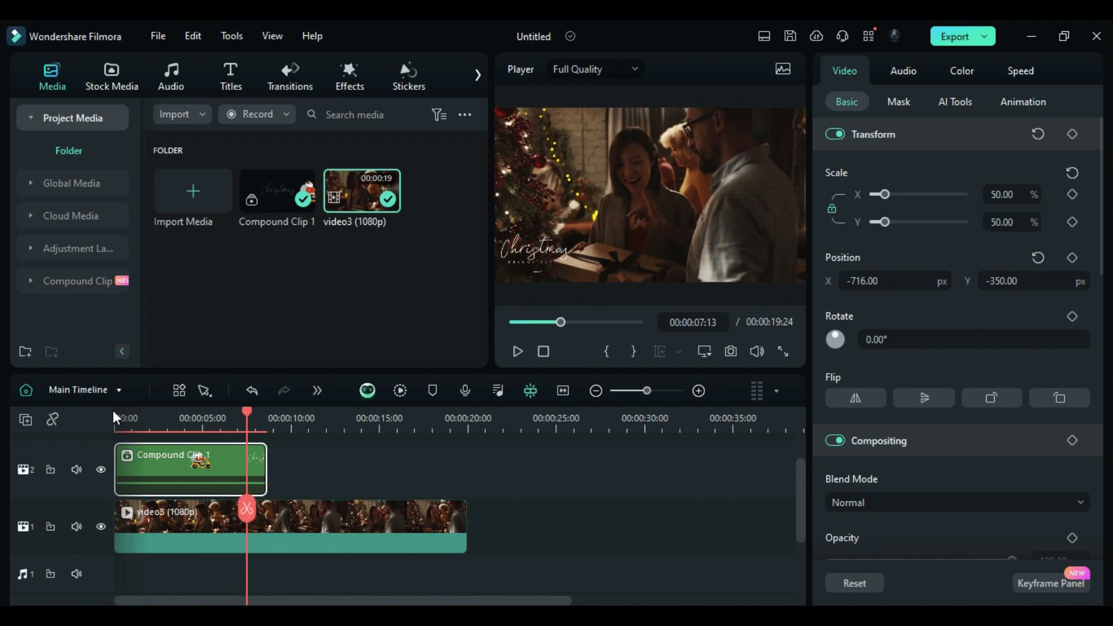
Open the compound clip for editing and replace the scooter sticker with the skiing Santa Claus 2D sticker from the Christmas collection
double_click(188, 458)
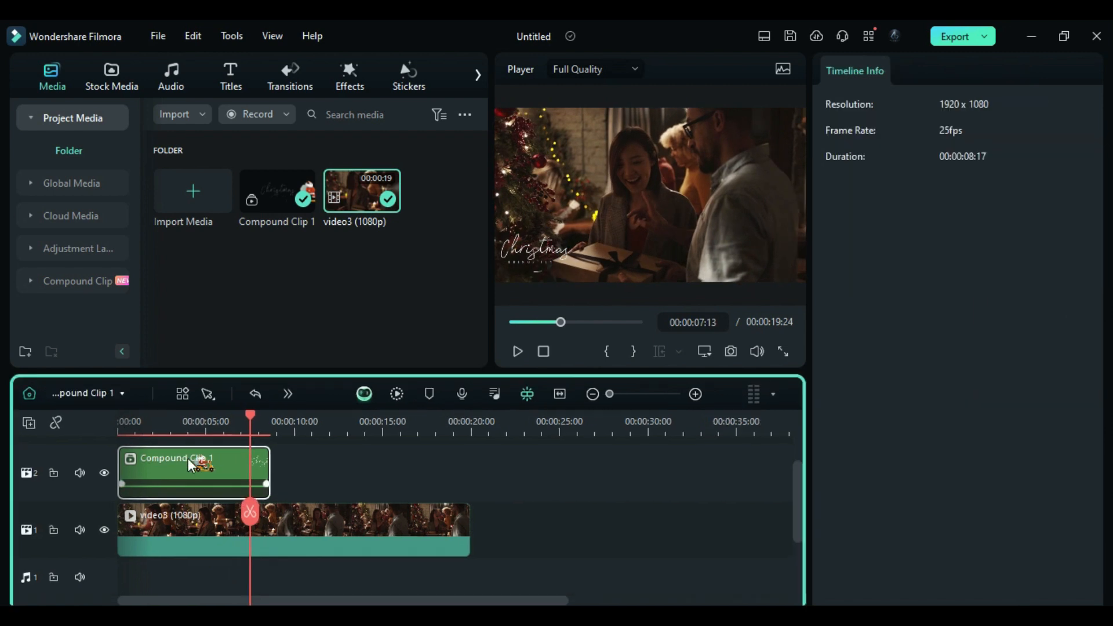
left_click(159, 416)
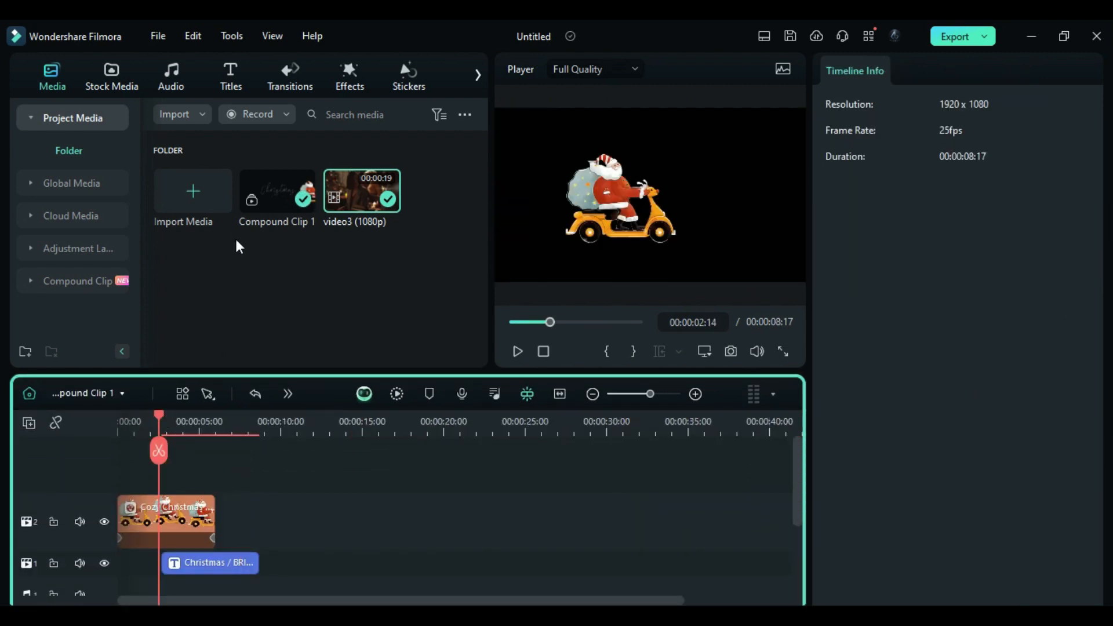
left_click(406, 79)
scroll(388, 231, "down", 10)
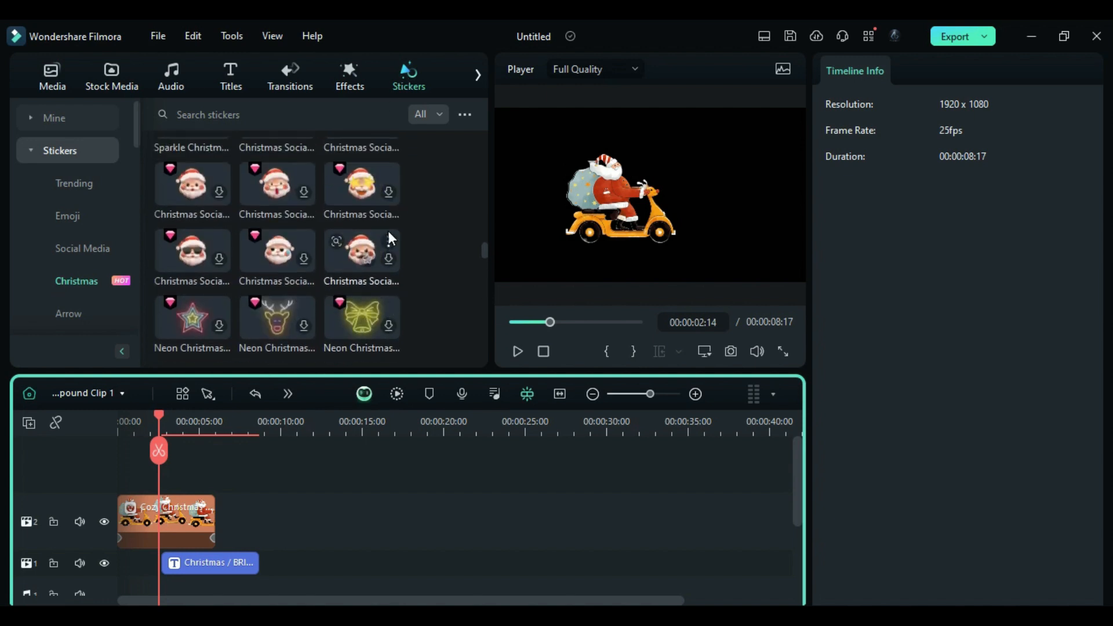
left_click_drag(175, 257, 189, 512)
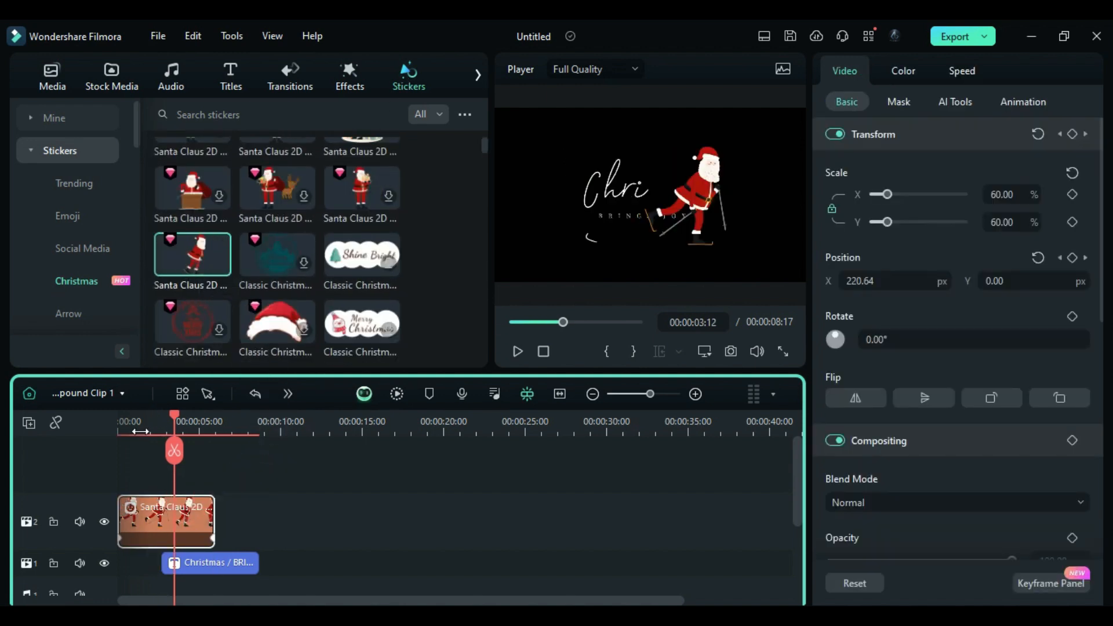
Move the title clip earlier to start at about 2 s and set its Type Writer In animation duration to 1.68 s
left_click_drag(158, 443, 151, 450)
left_click_drag(203, 563, 192, 564)
left_click_drag(151, 418, 169, 422)
left_click(202, 564)
left_click_drag(886, 195, 863, 197)
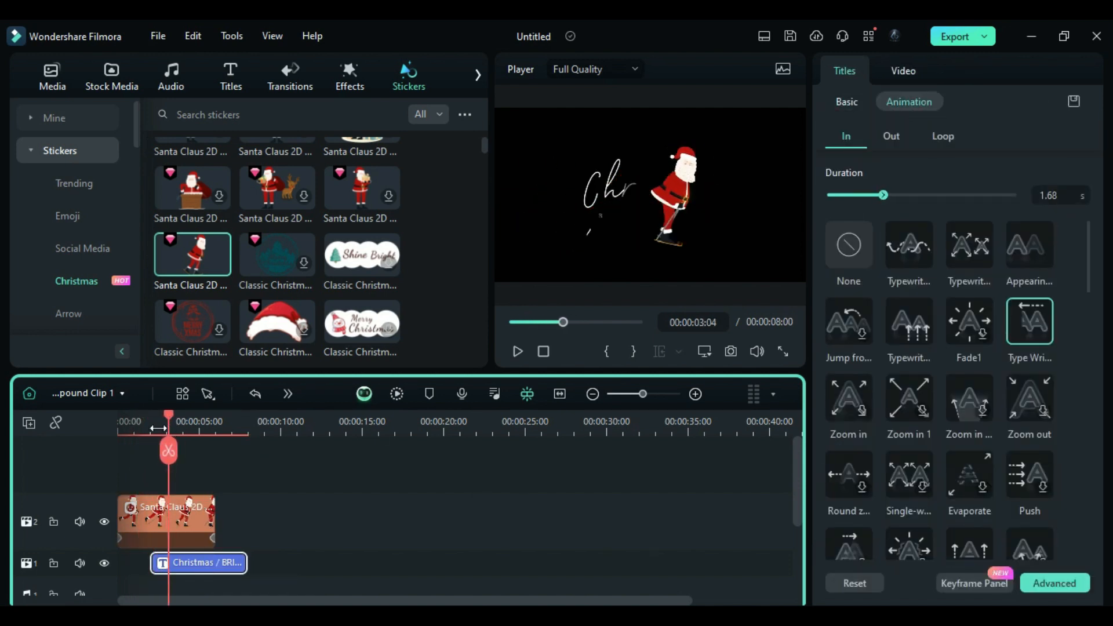
Return to the main timeline and play the intro from the start to review the skiing Santa reveal over the video
left_click(29, 395)
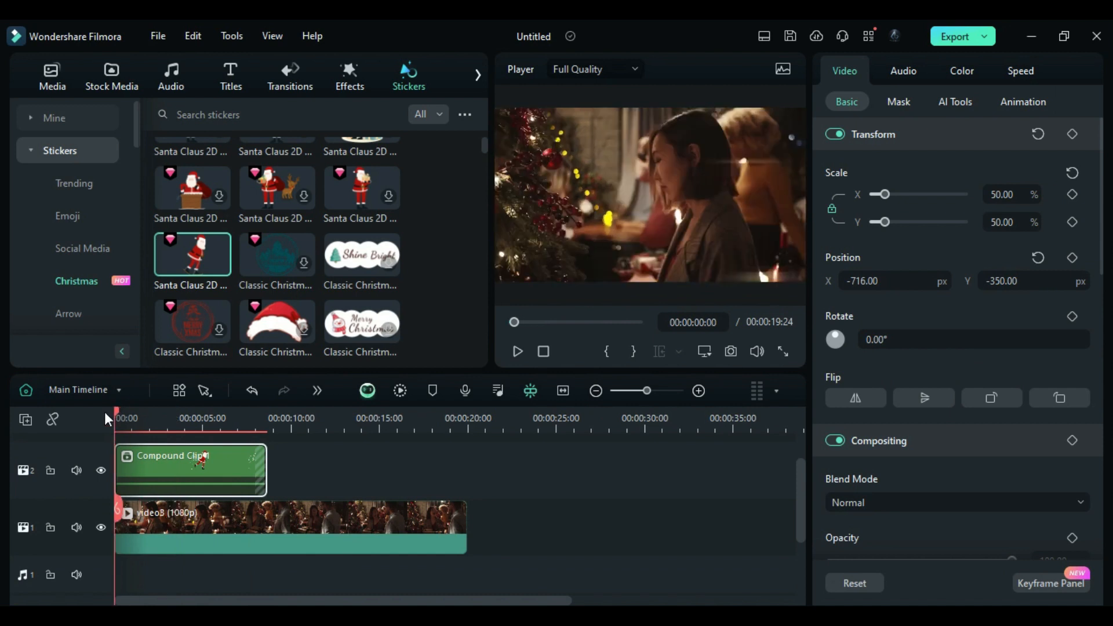
key("space")
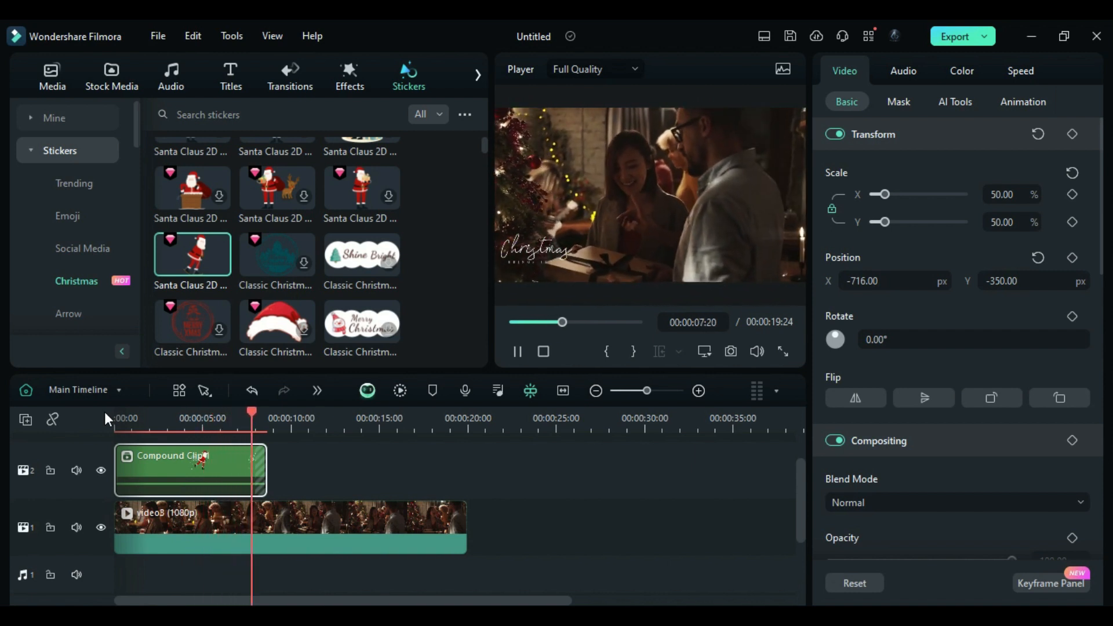
key("space")
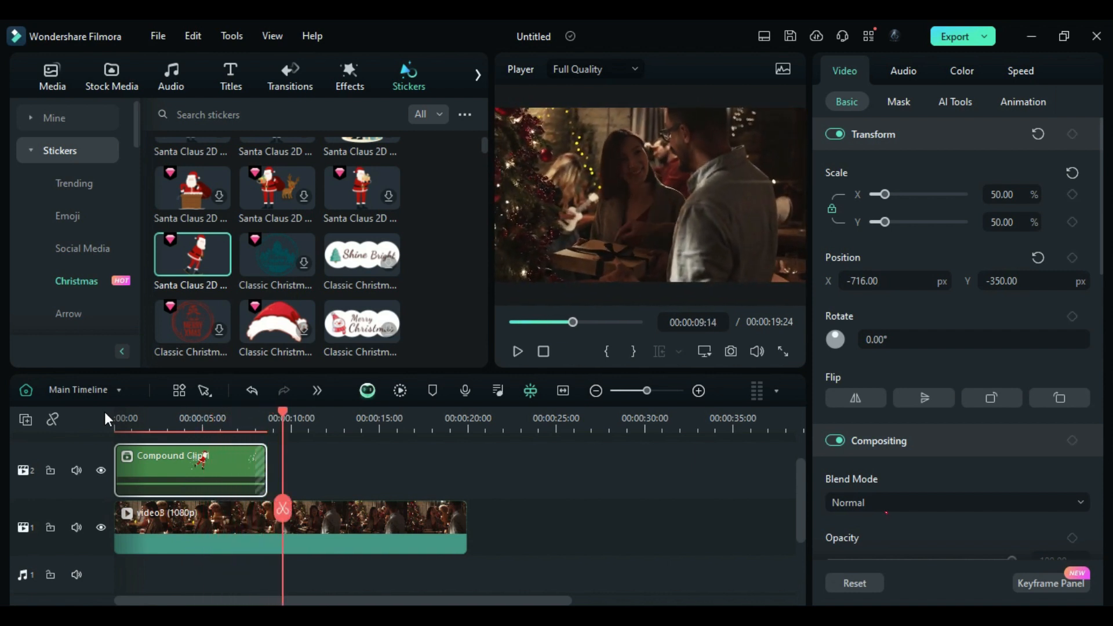